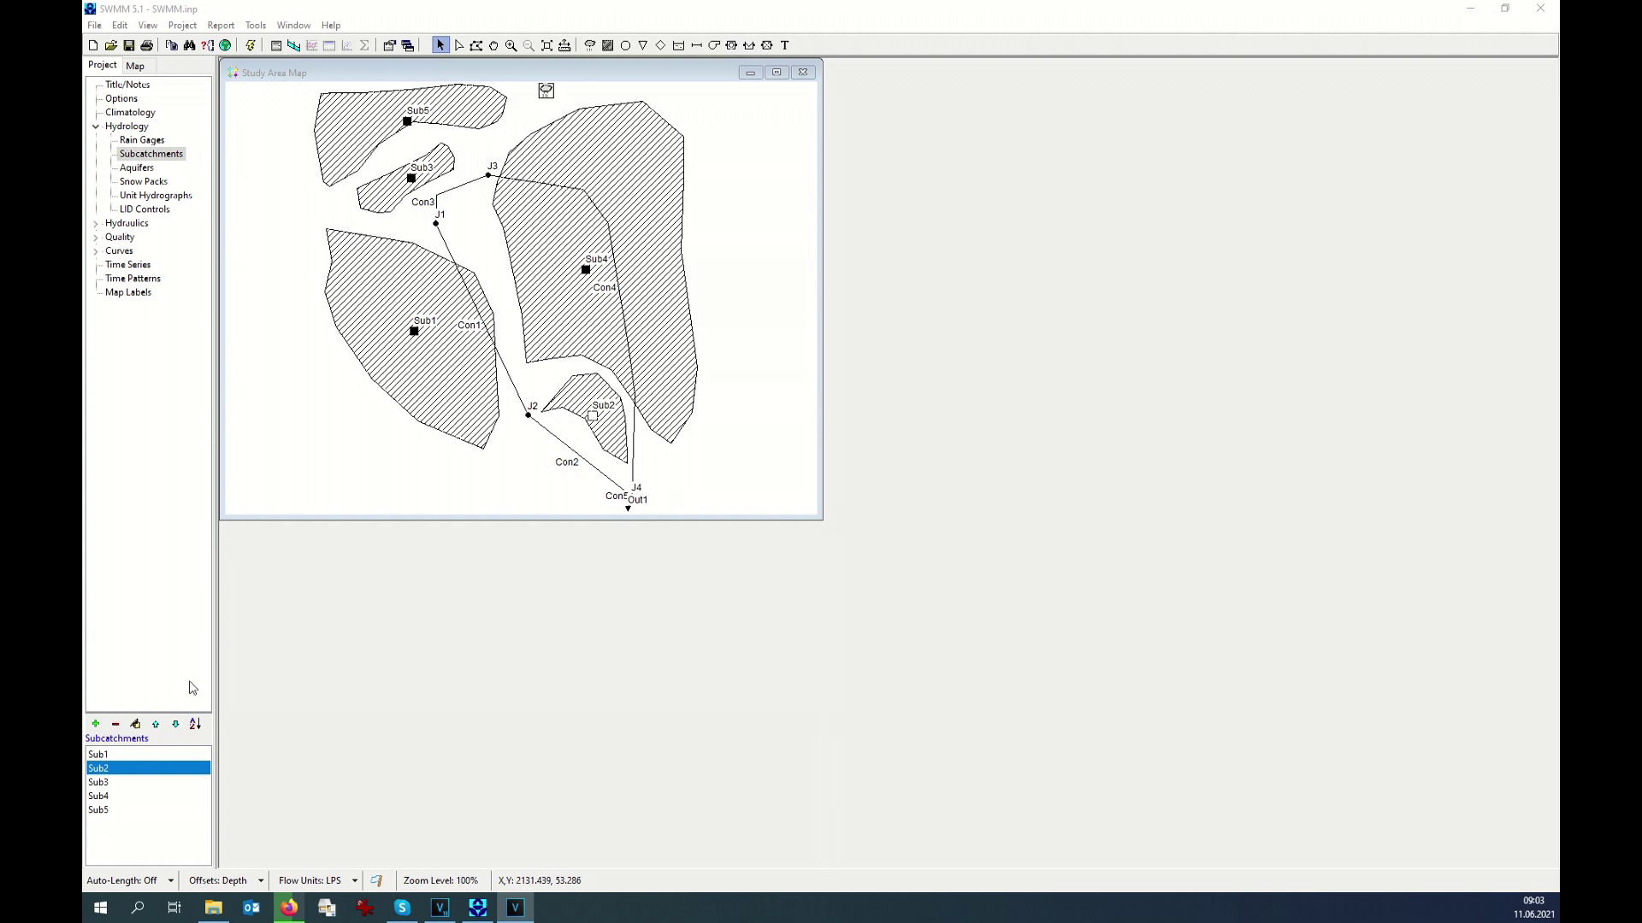
Select Sub1, stretch its Property Editor to show every row, and check its Description and Tag.
click(148, 754)
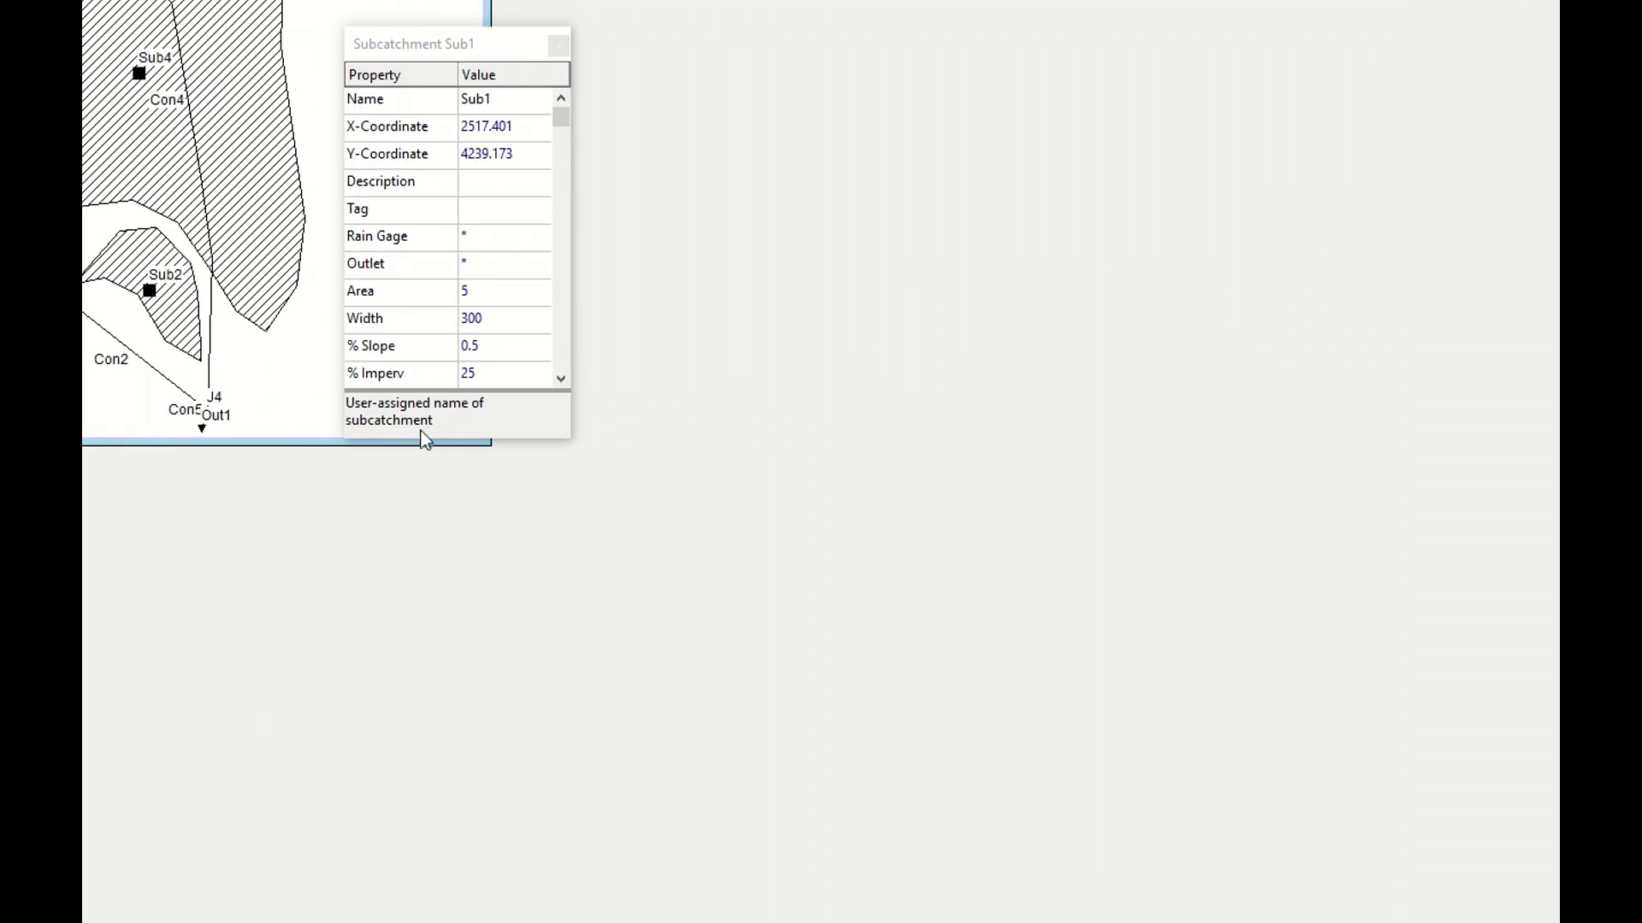
click(550, 440)
drag(550, 441, 543, 871)
click(744, 179)
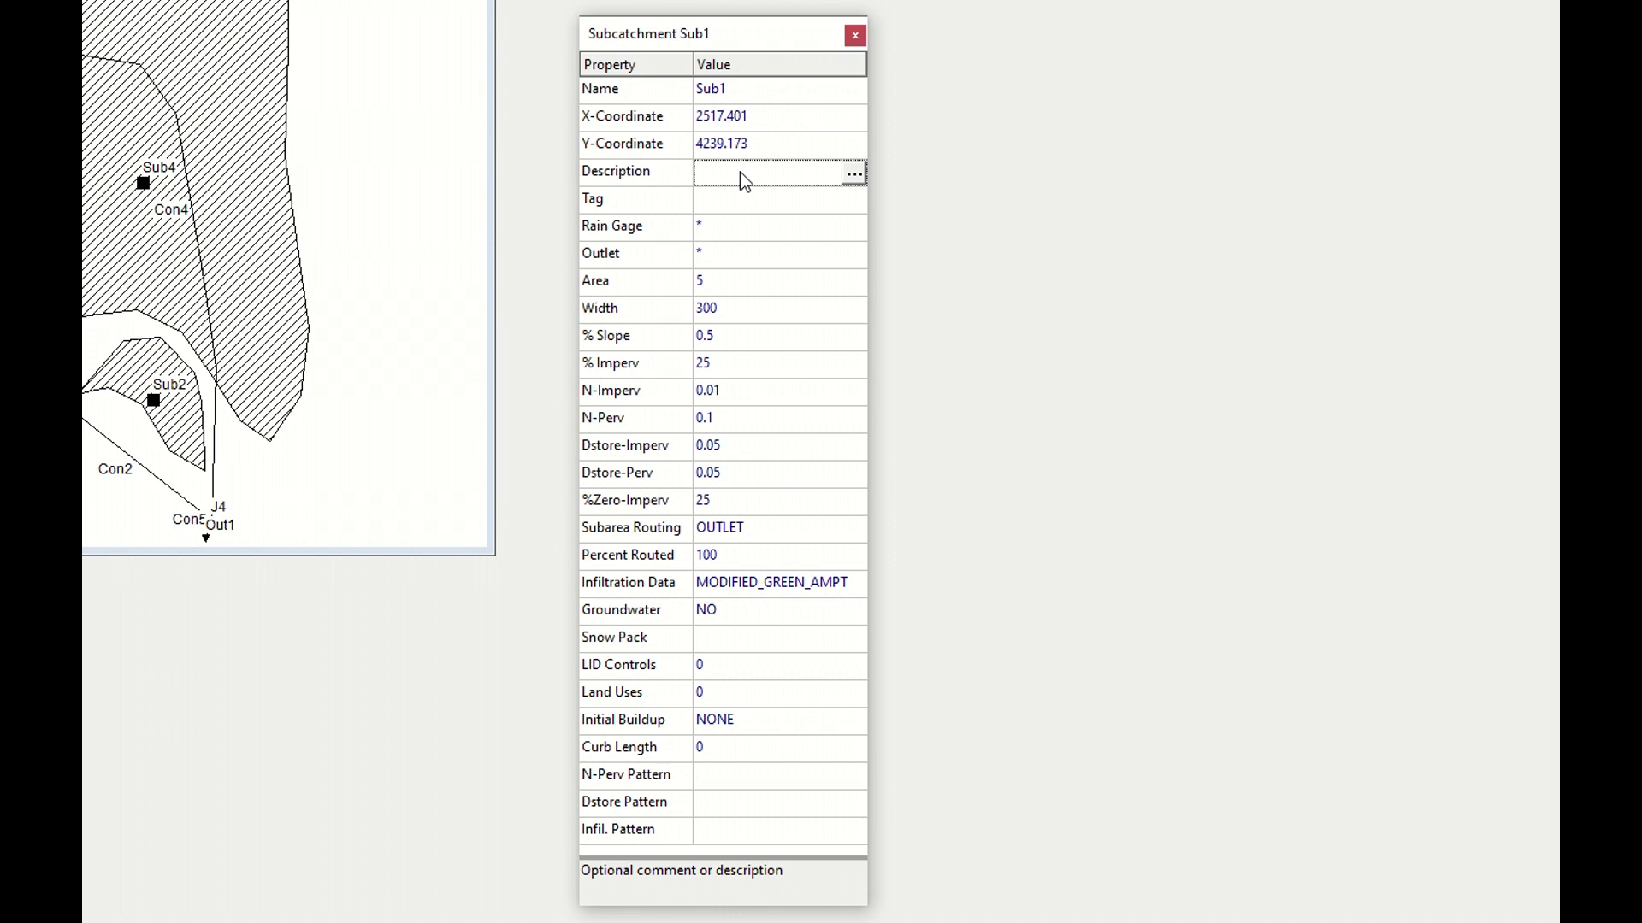
click(741, 202)
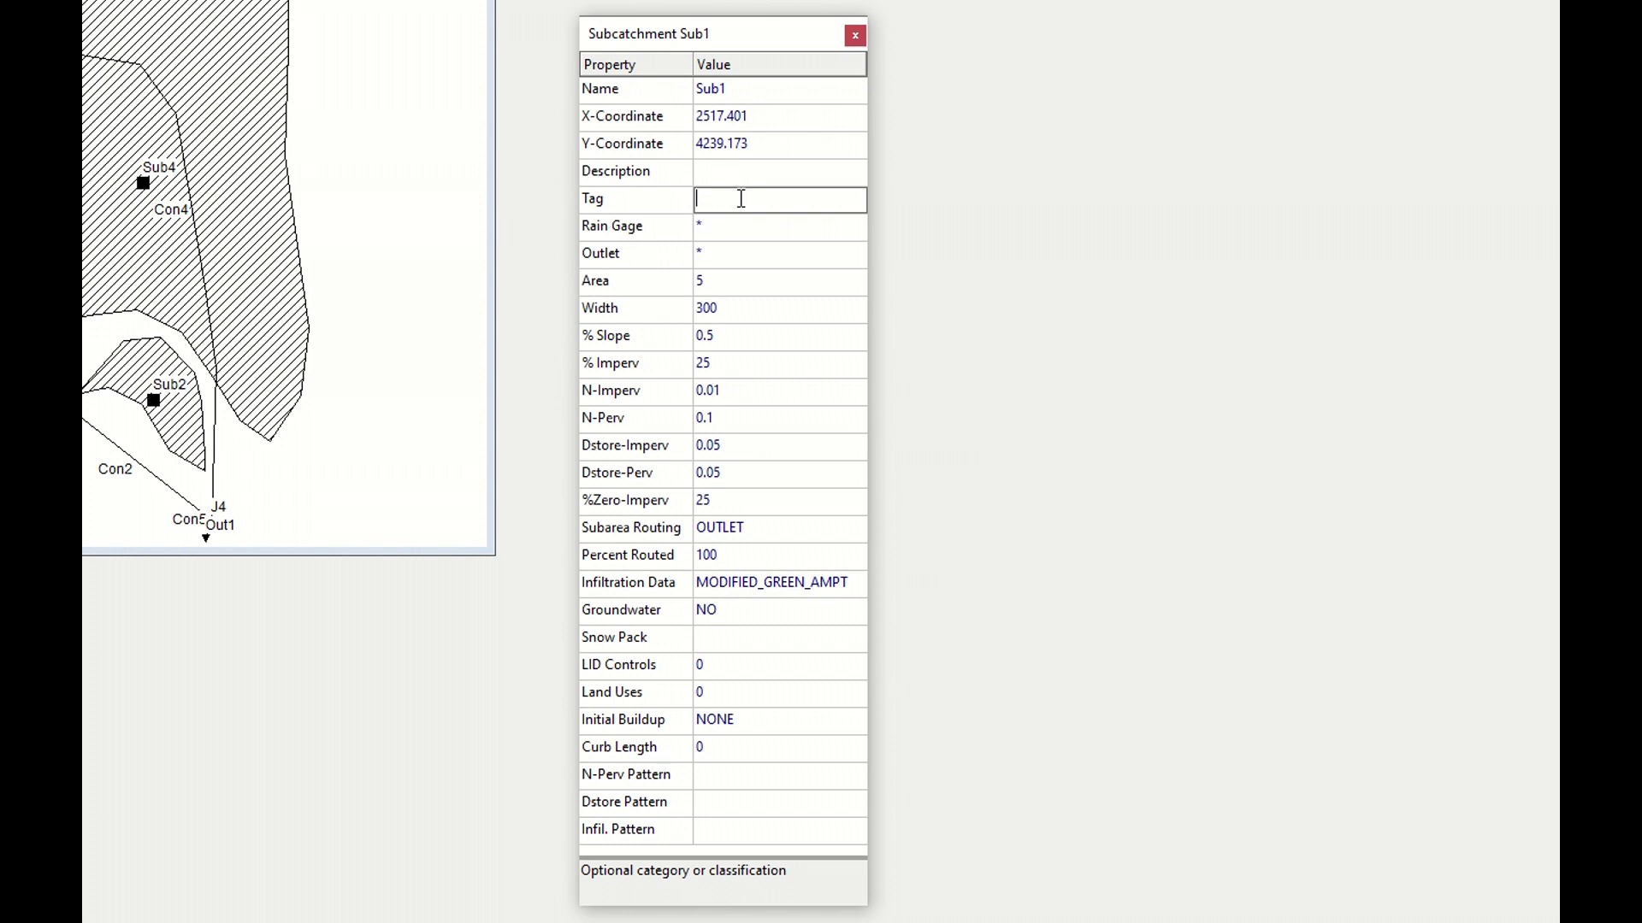
Choose Rain1 from the rain gage dropdown for Sub1.
click(731, 230)
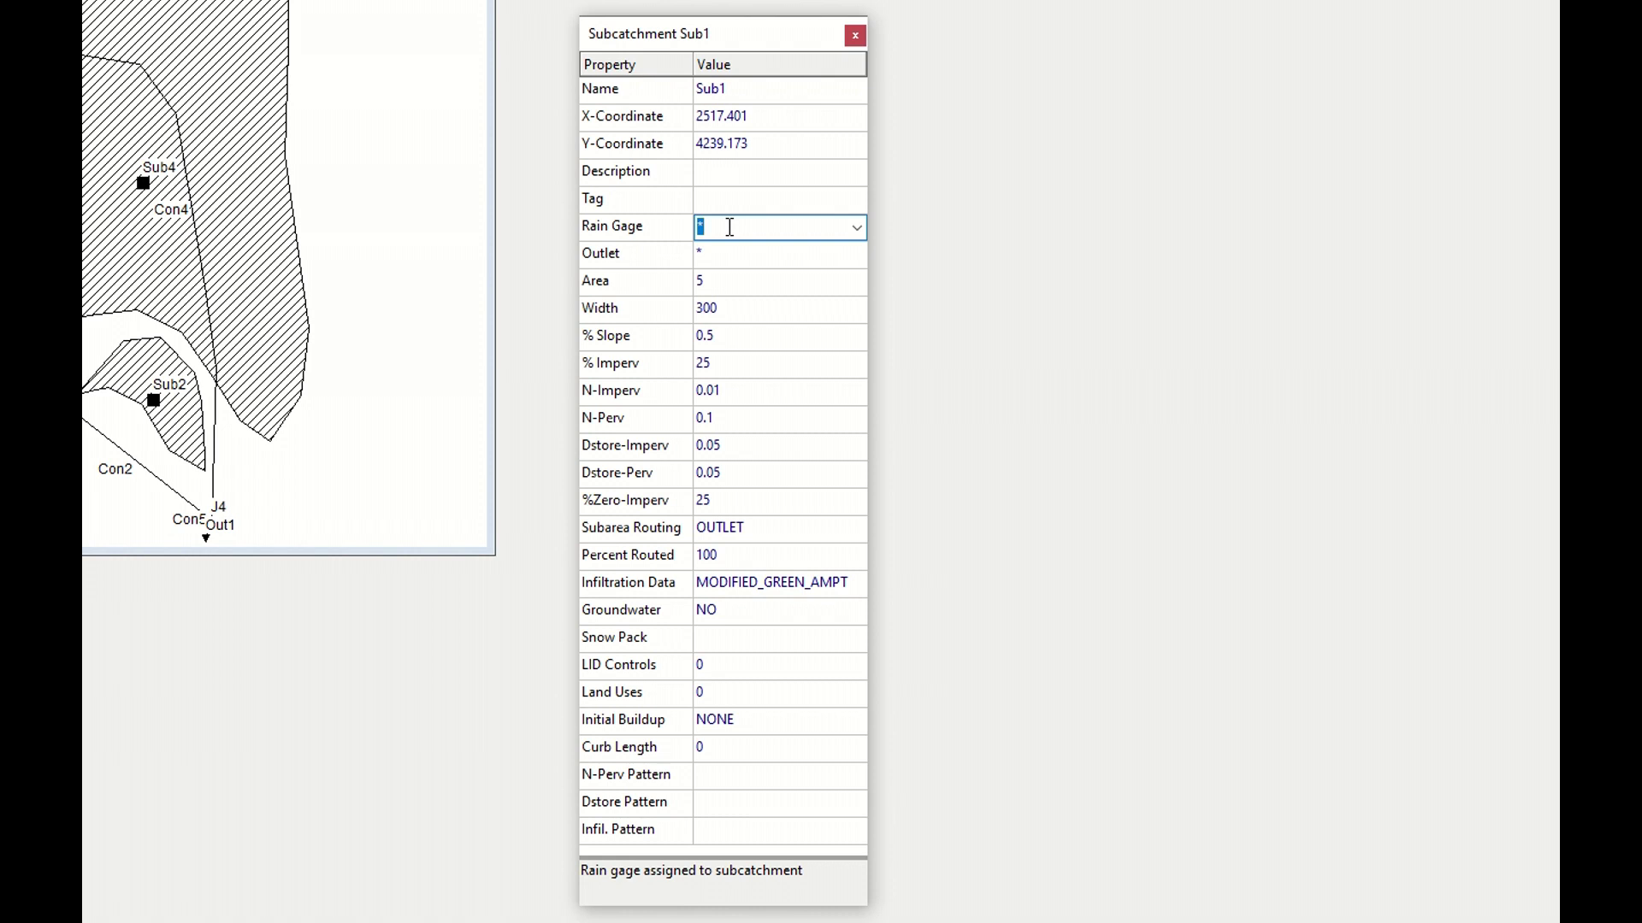
click(857, 228)
click(837, 252)
click(859, 264)
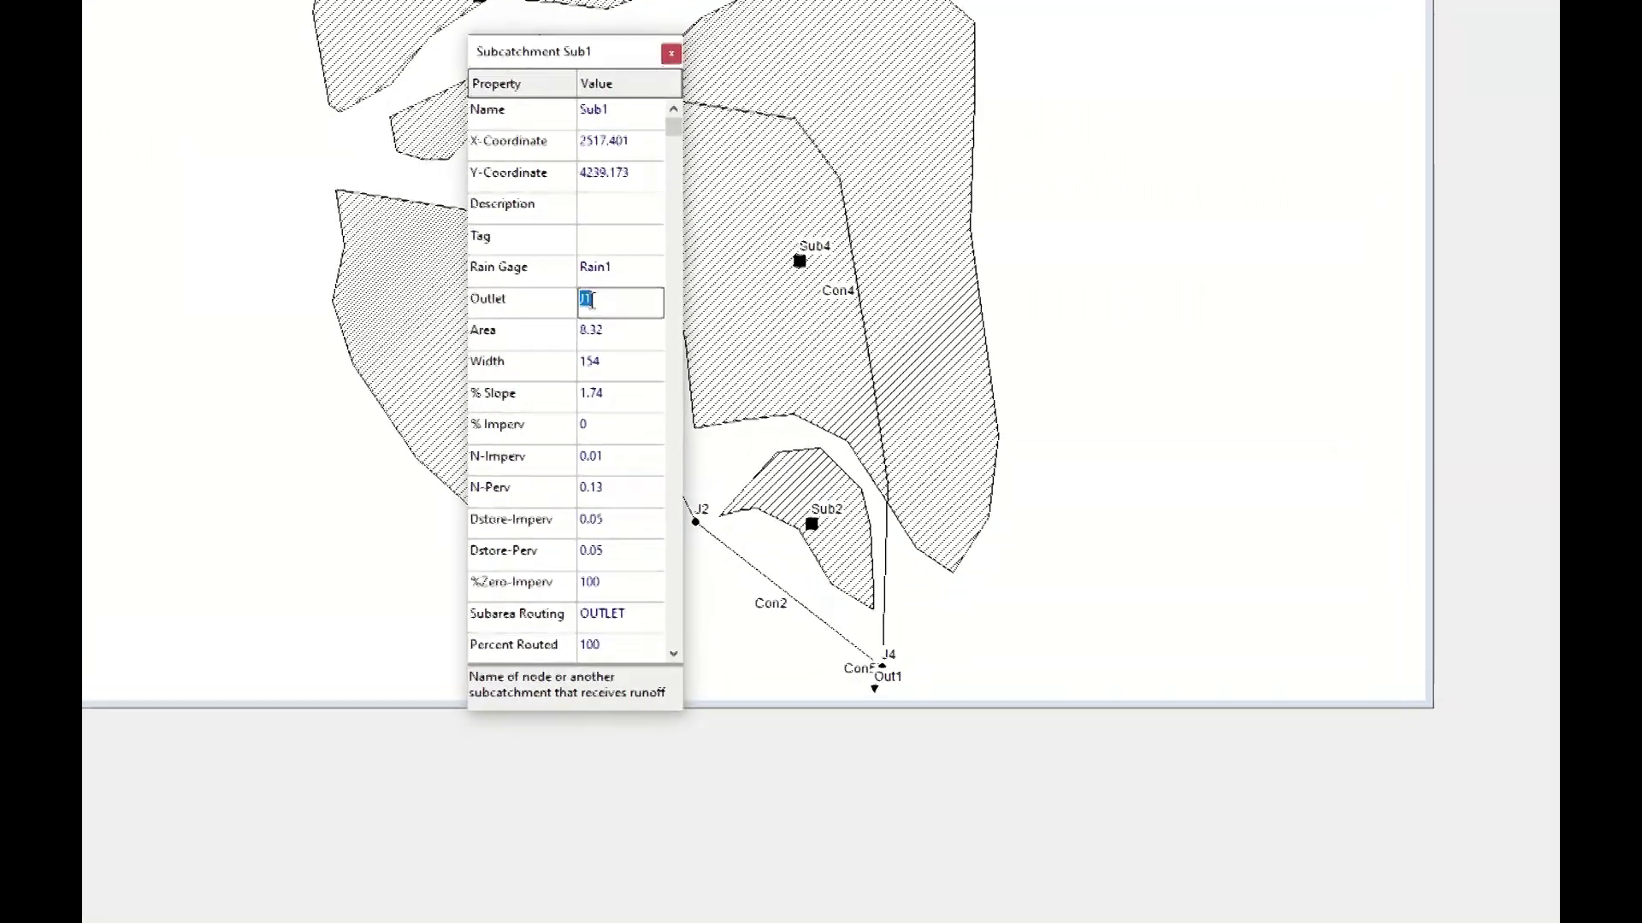
Set Sub1's outlet to J1 and its area to 8.32.
text(J1)
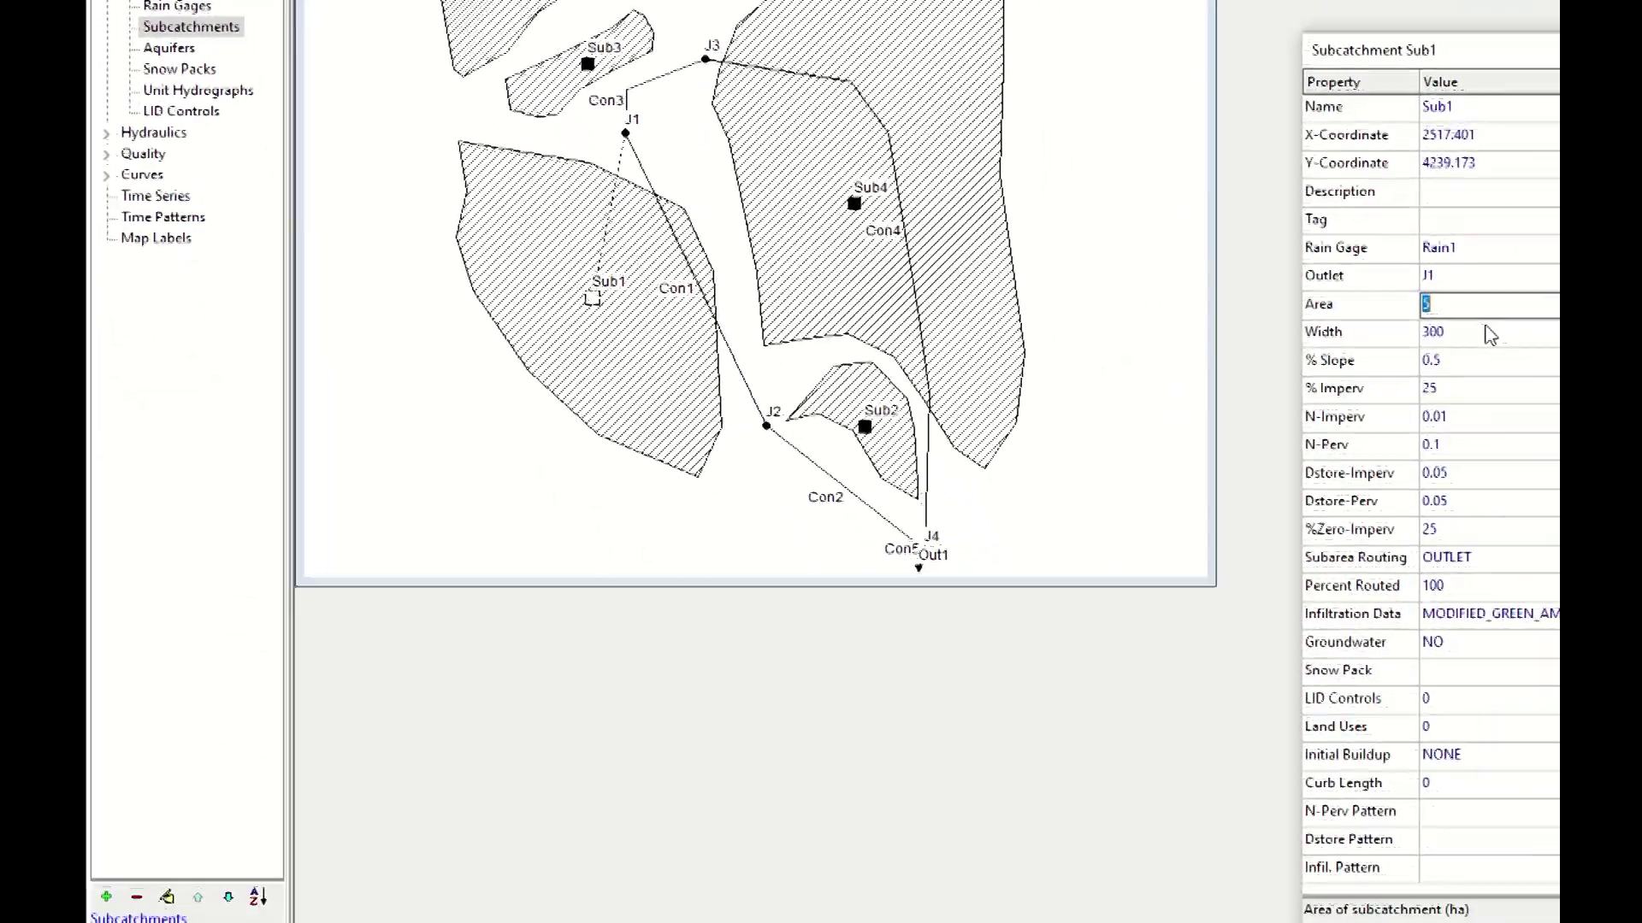
text(8.32)
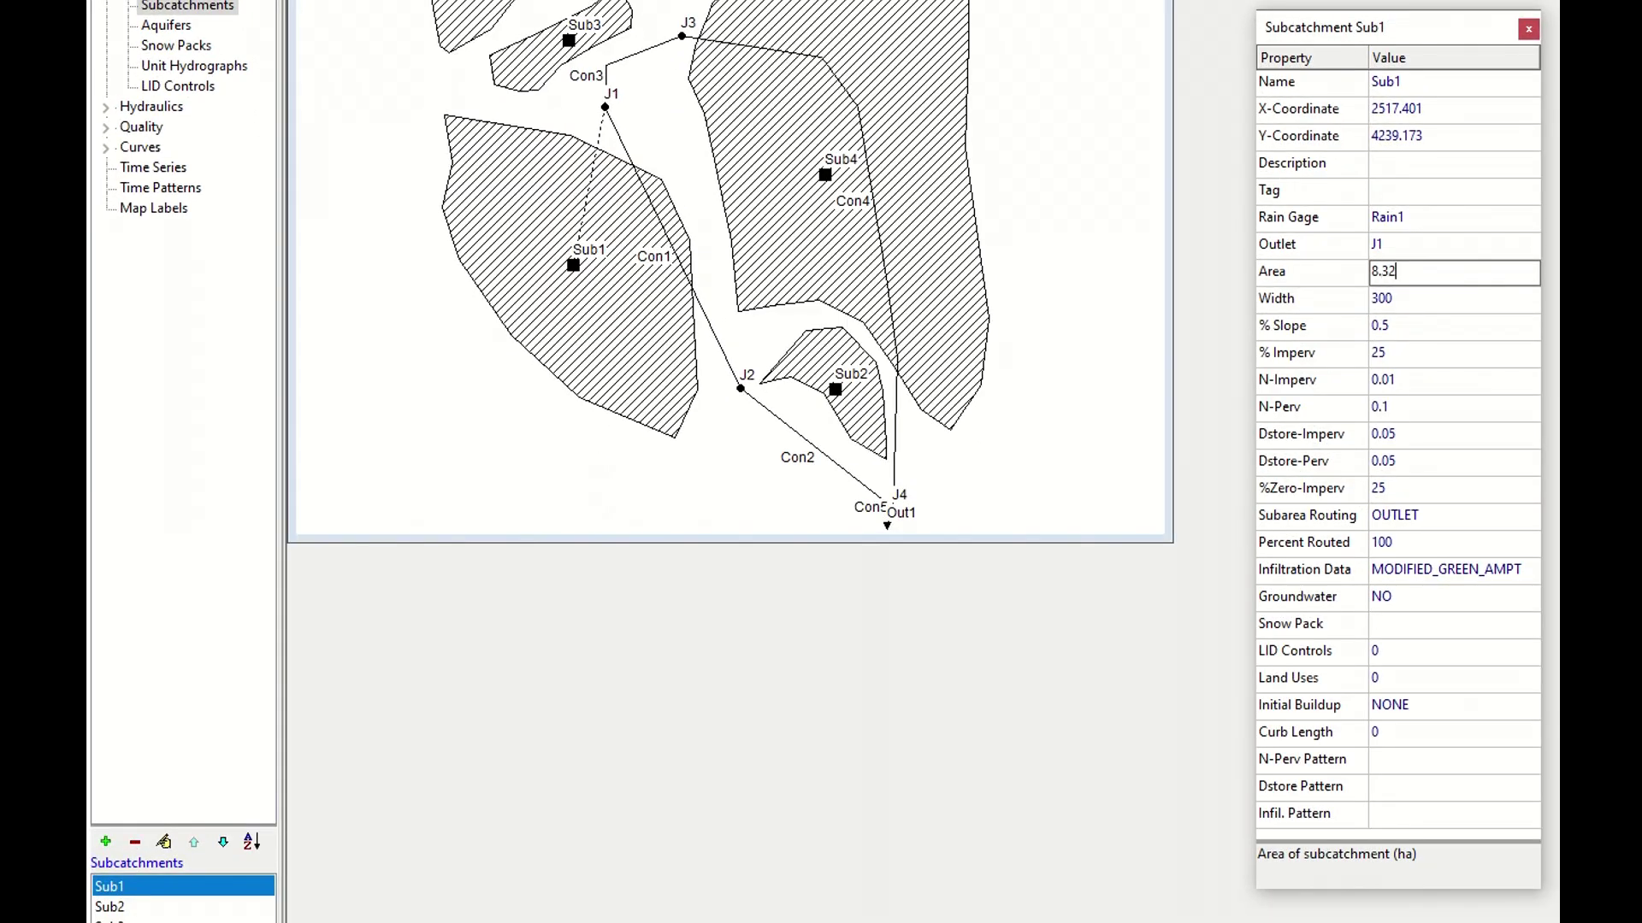
click(1425, 304)
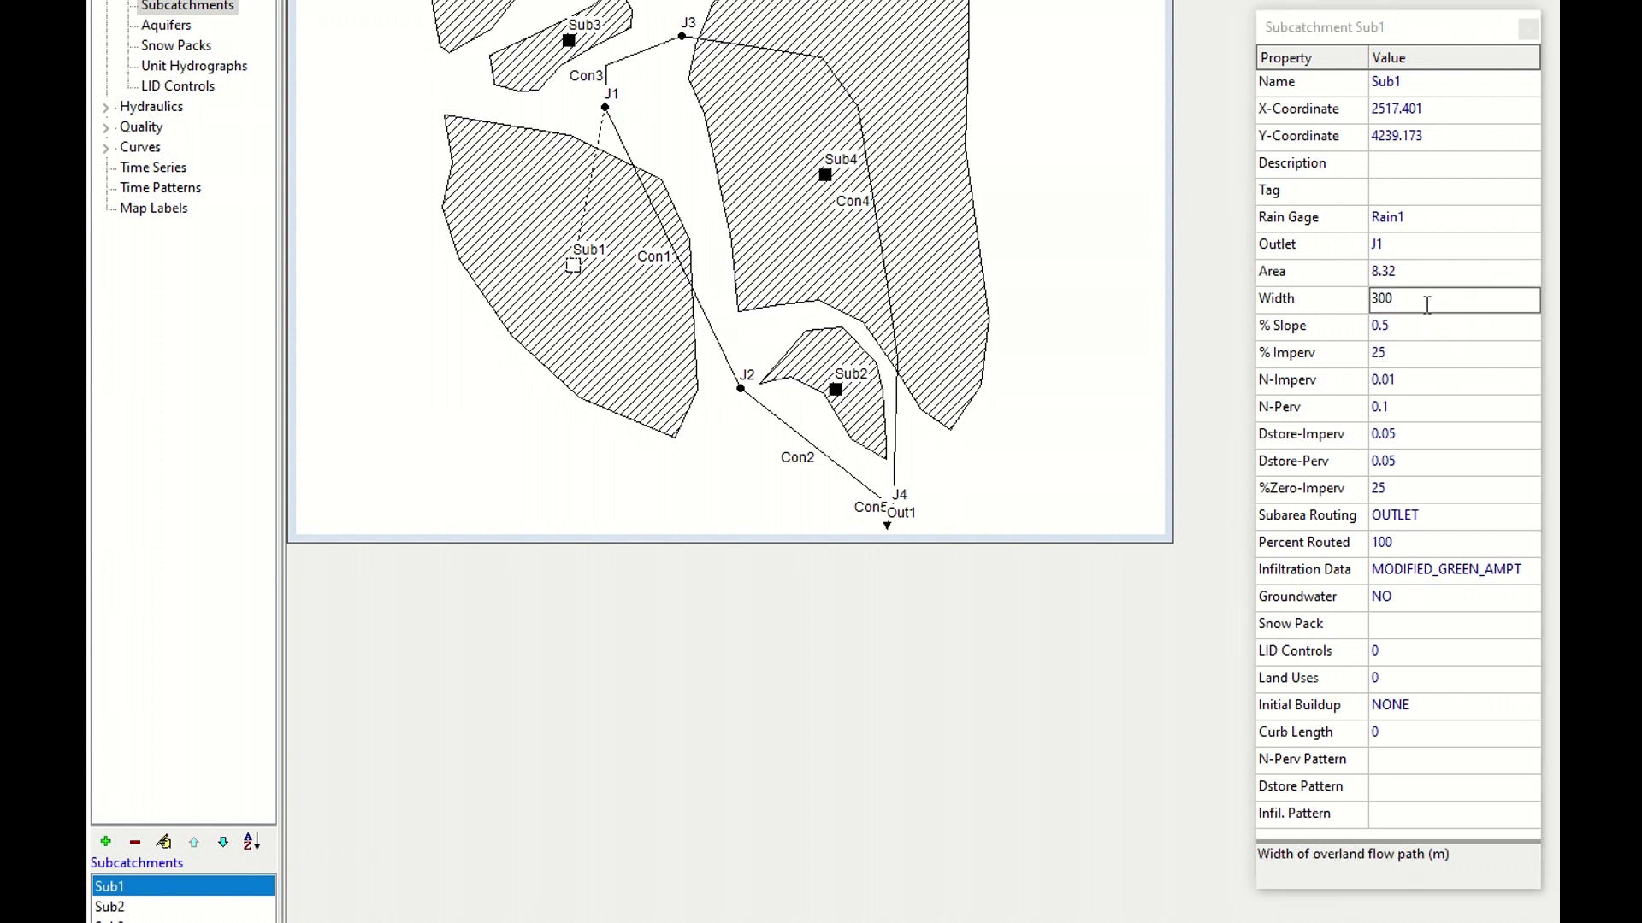
Enter width 154 and % slope 1.74, checking both in the data spreadsheet.
key(alt+Tab)
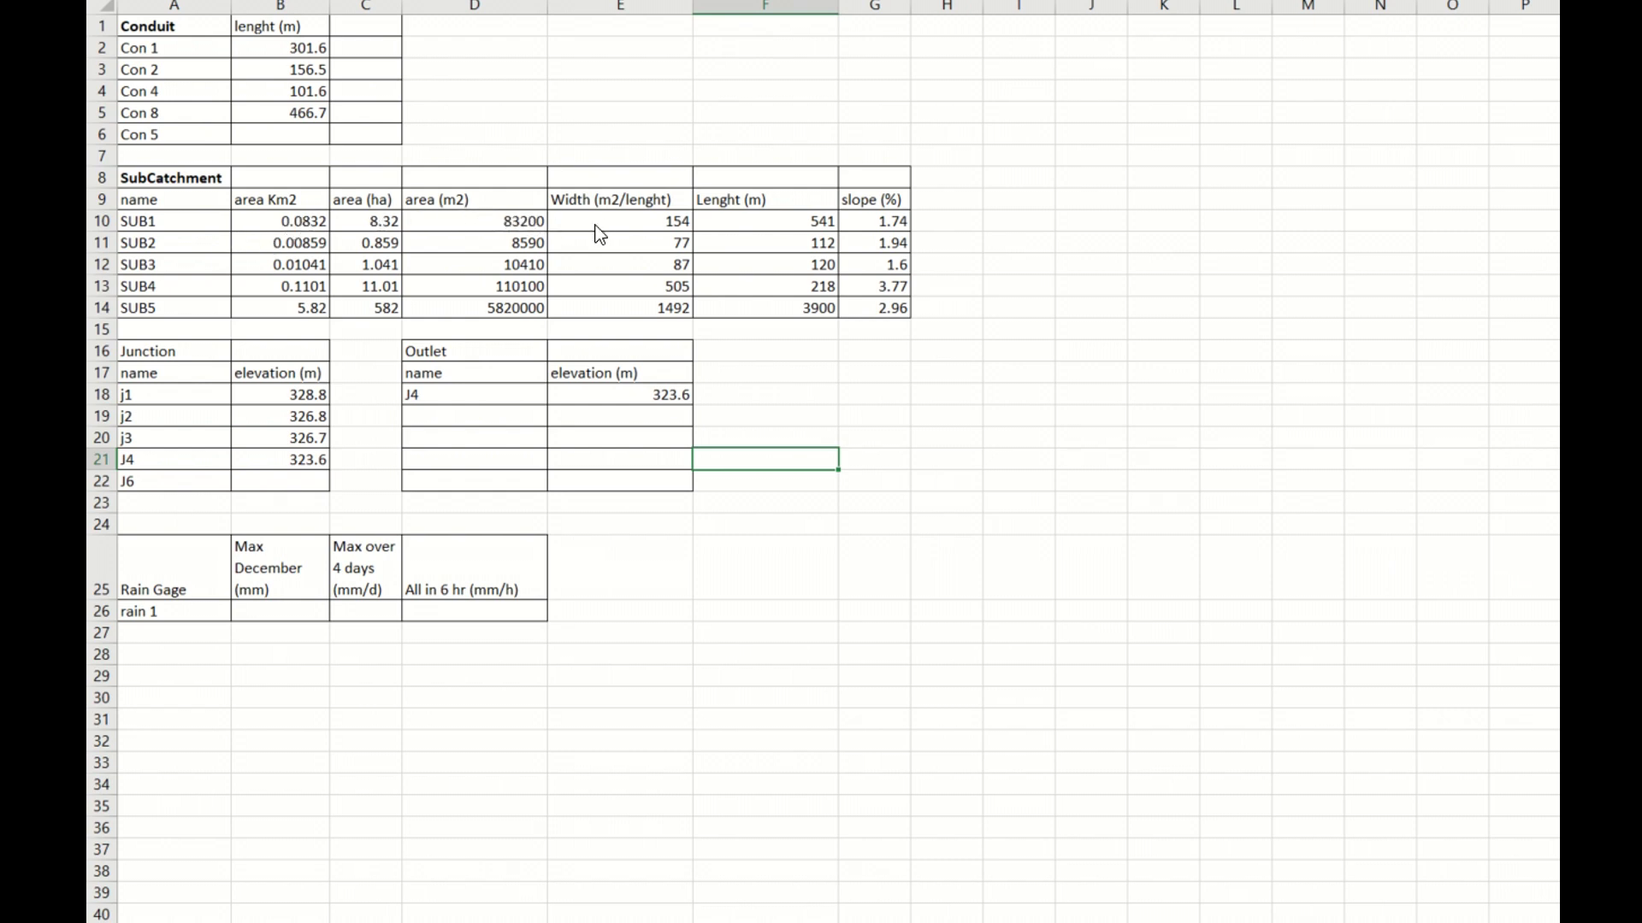
key(alt+Tab)
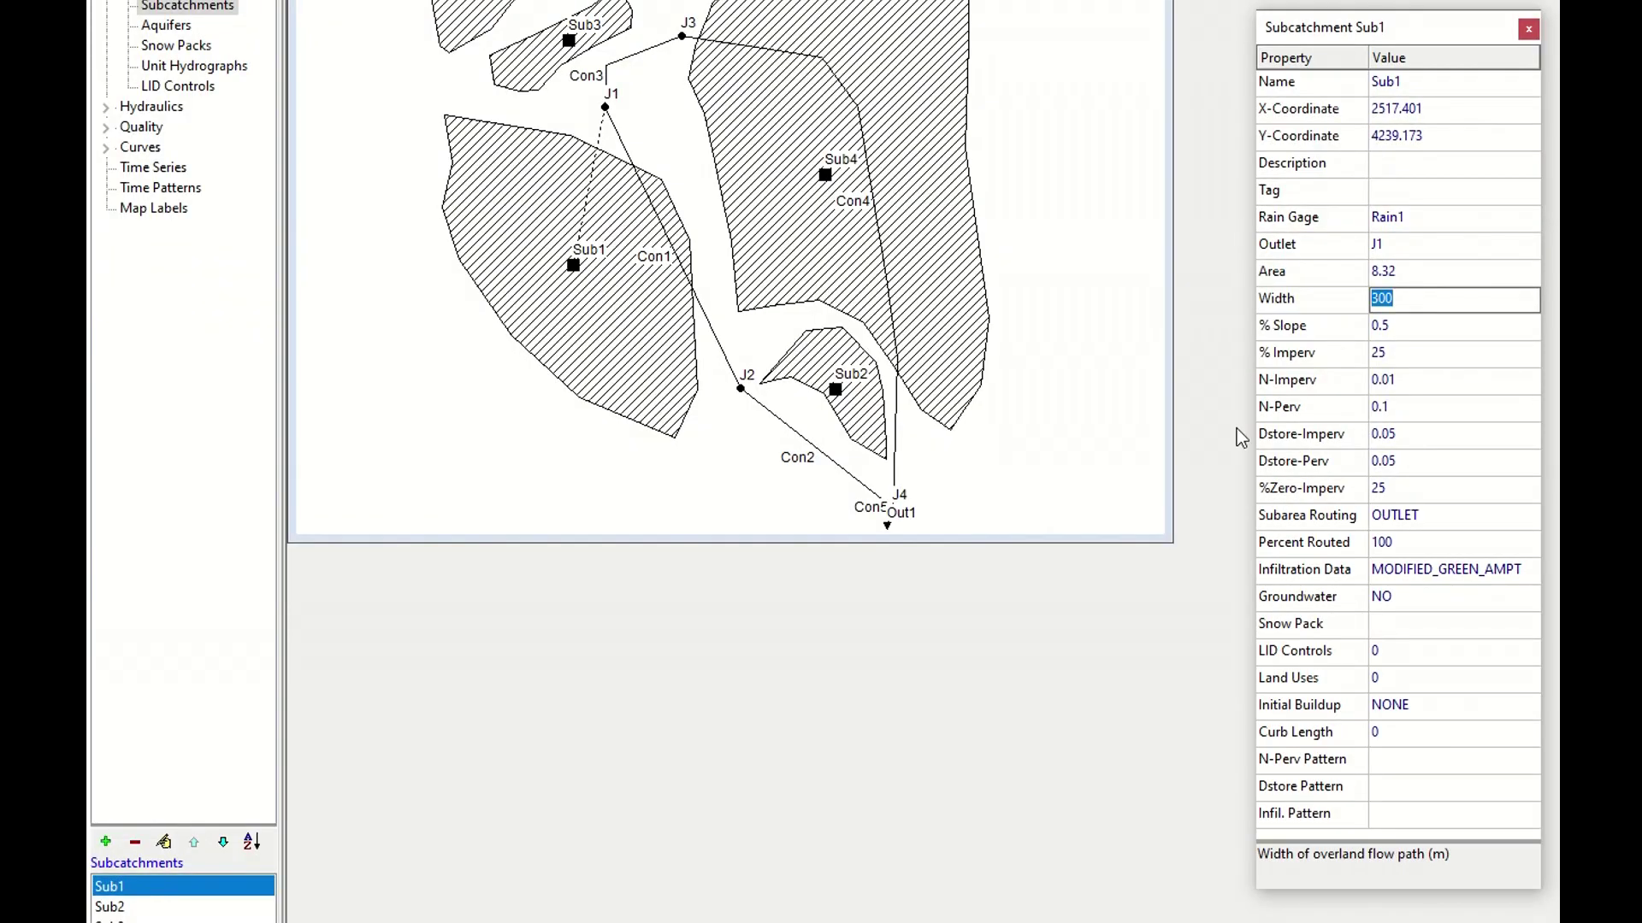
text(154)
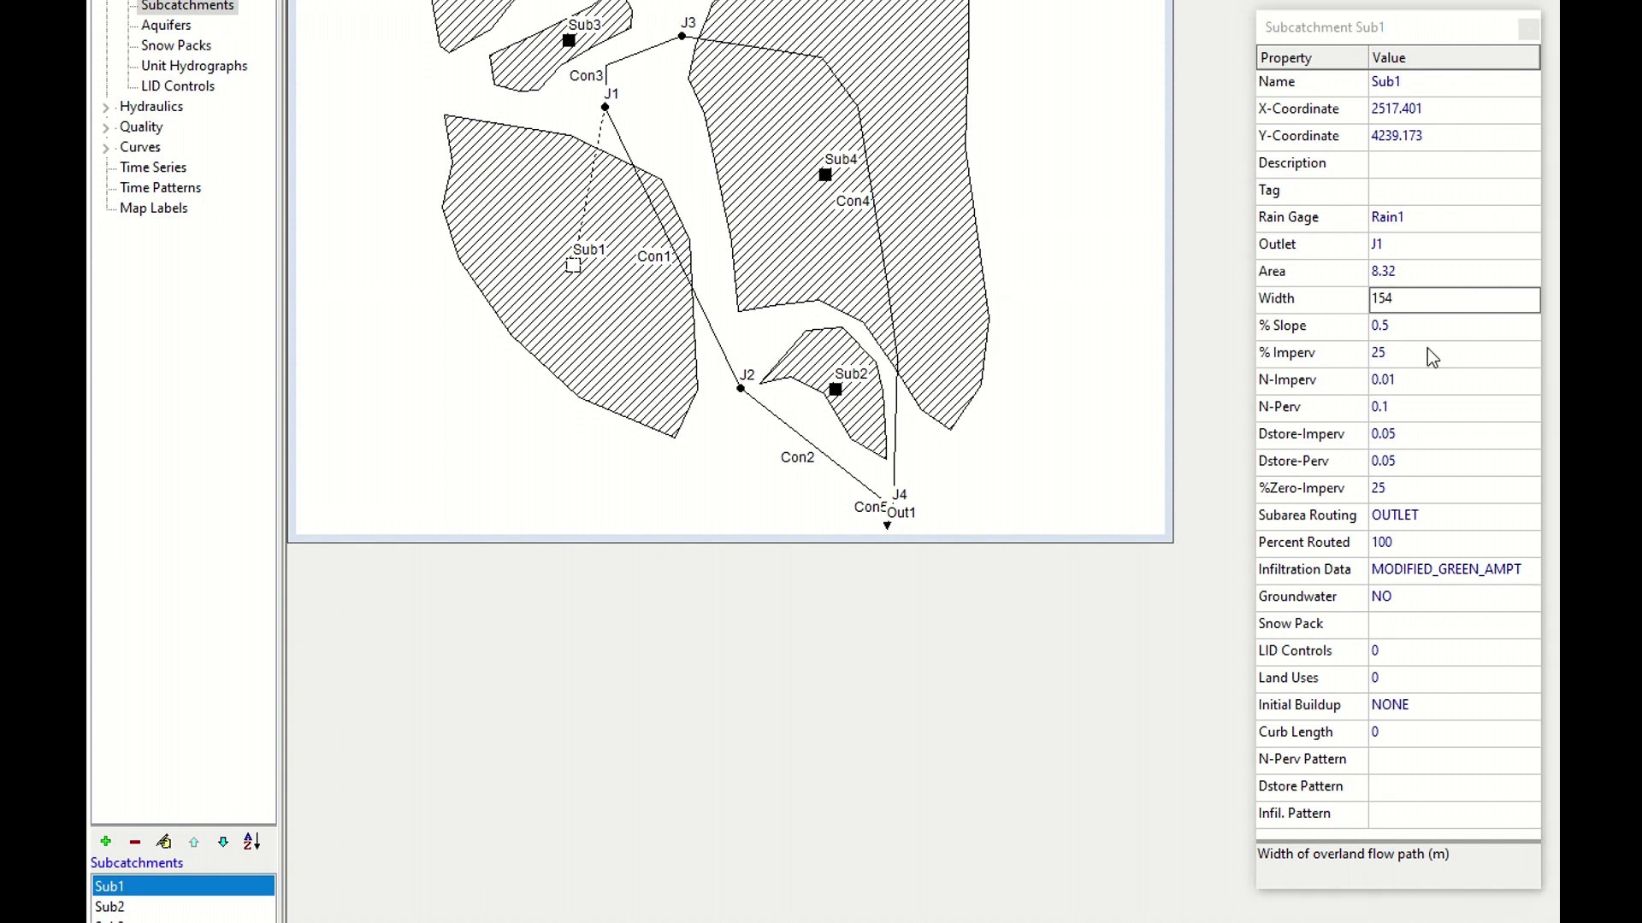
key(alt+Tab)
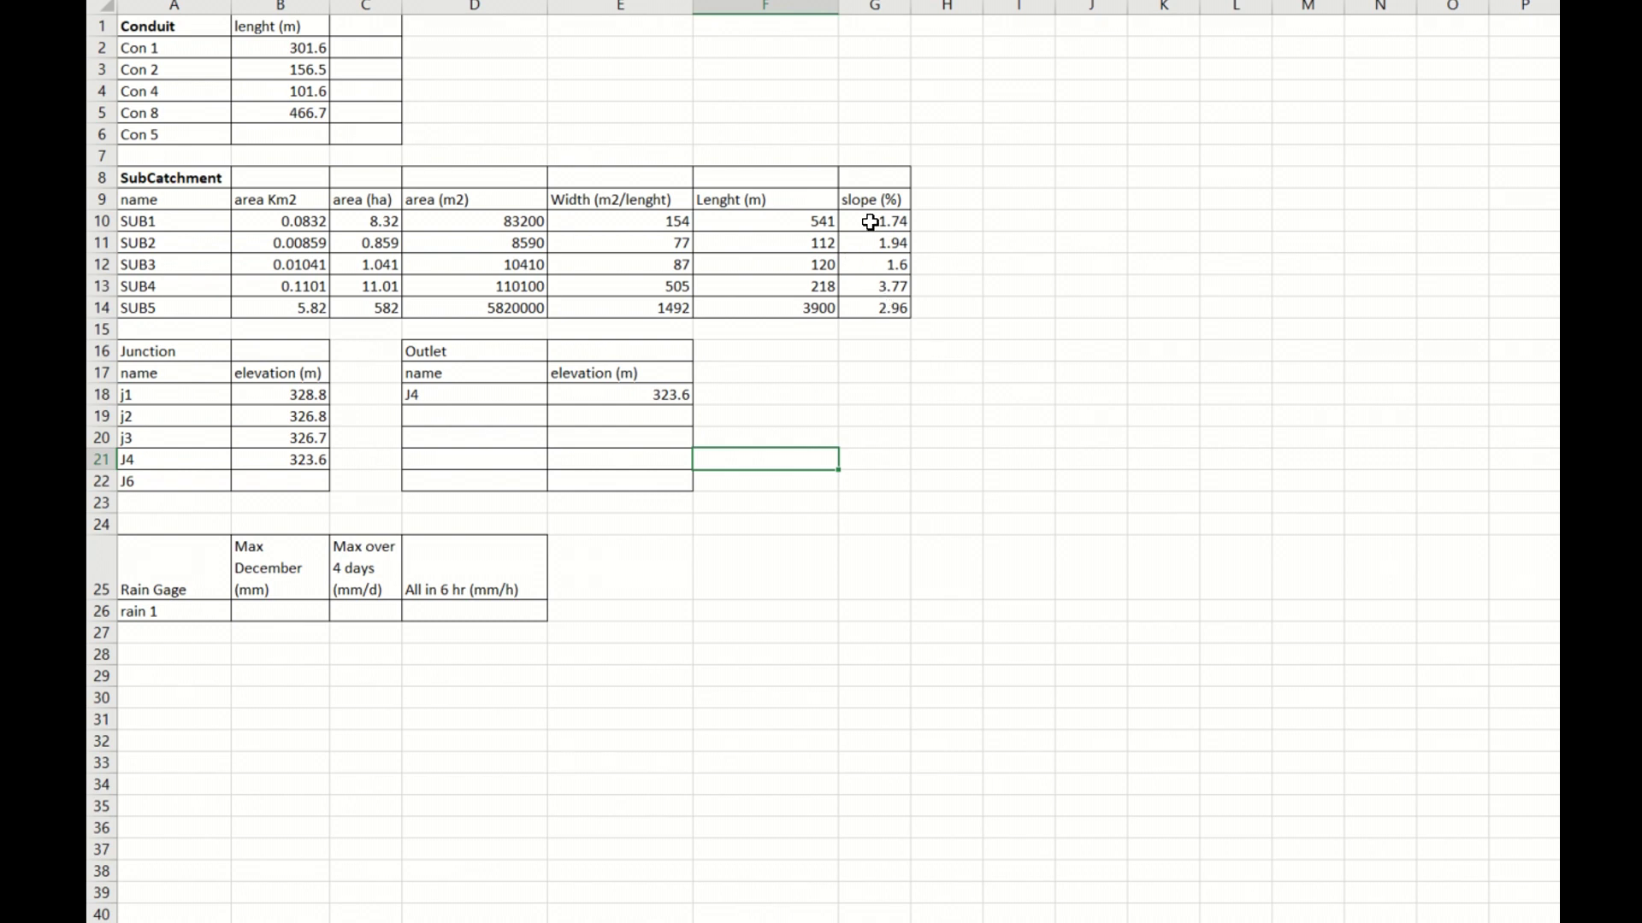
key(alt+Tab)
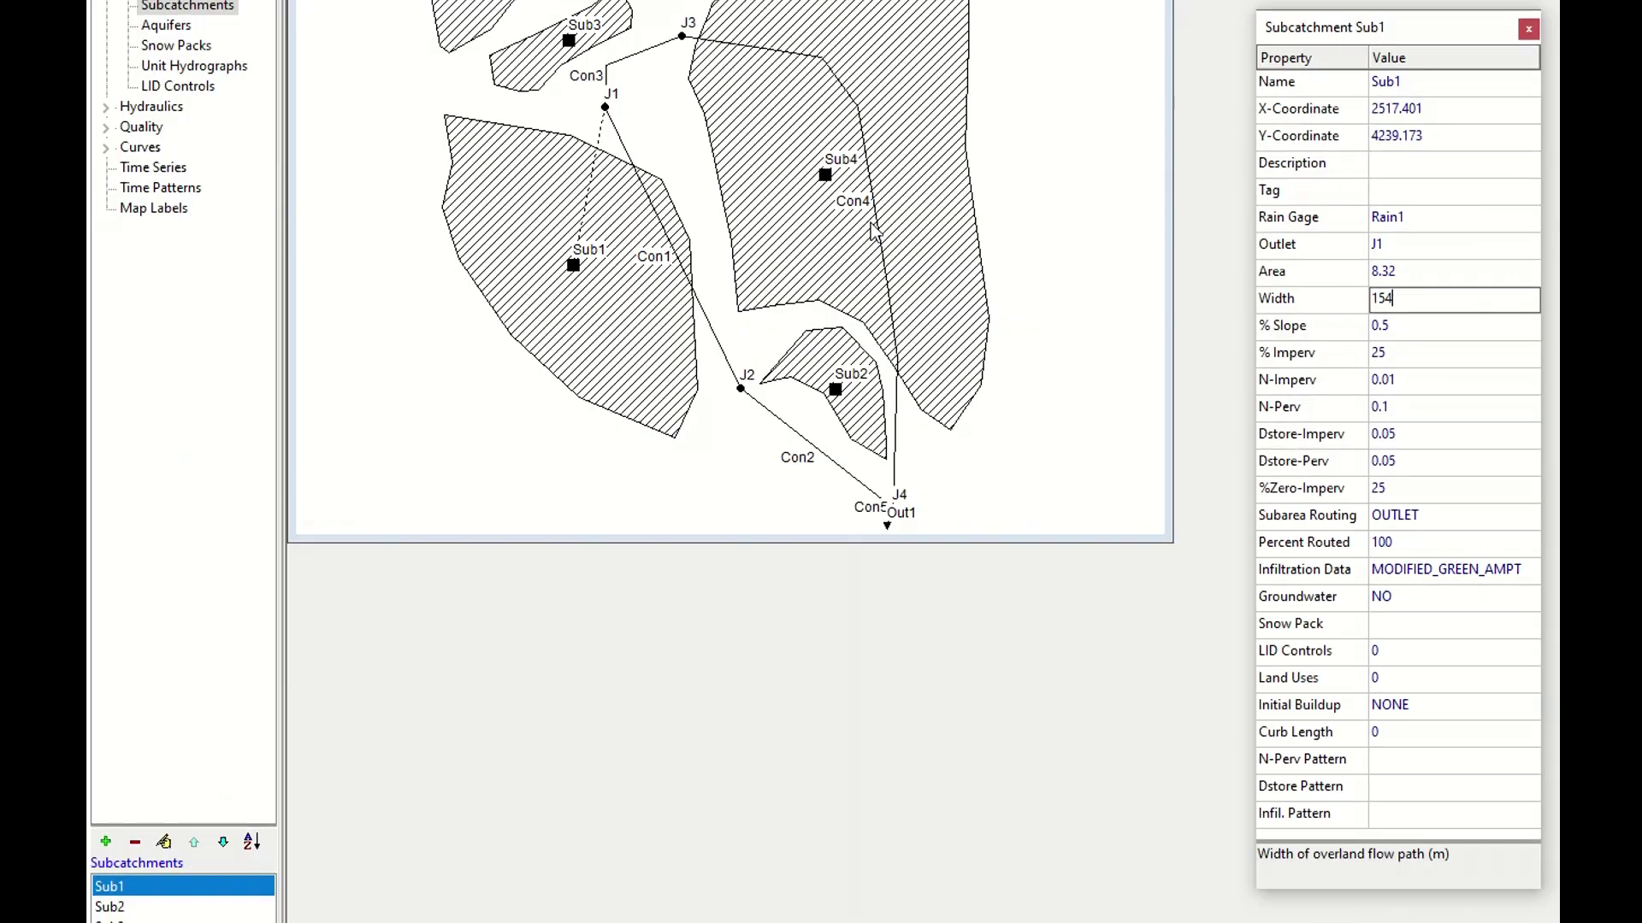
click(1385, 328)
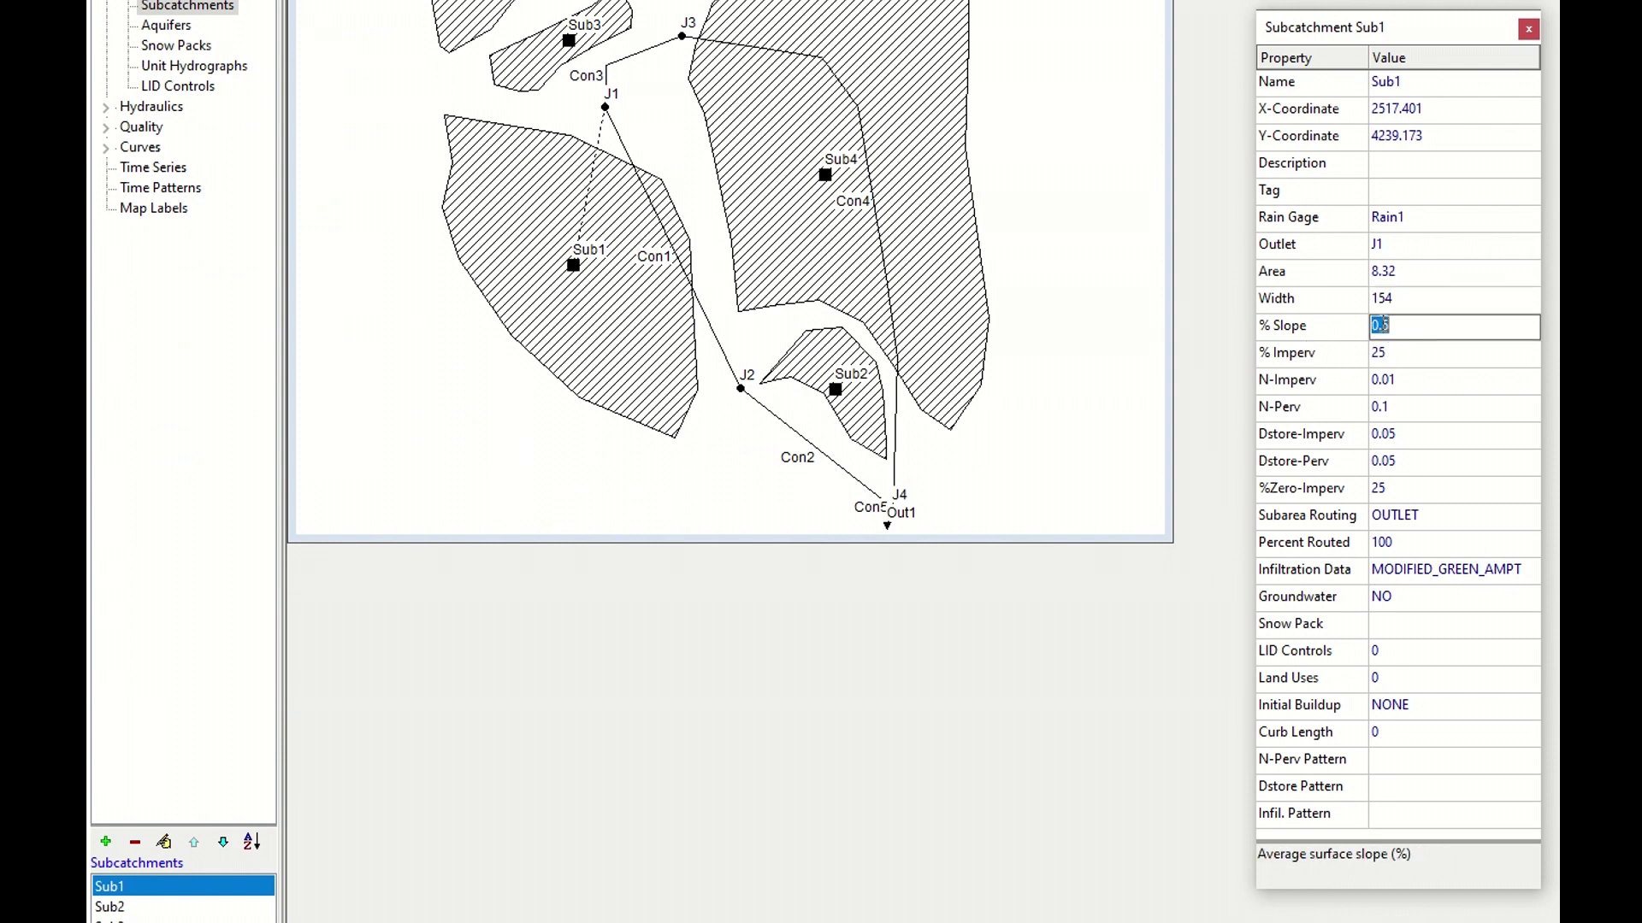
text(1.74)
click(1423, 354)
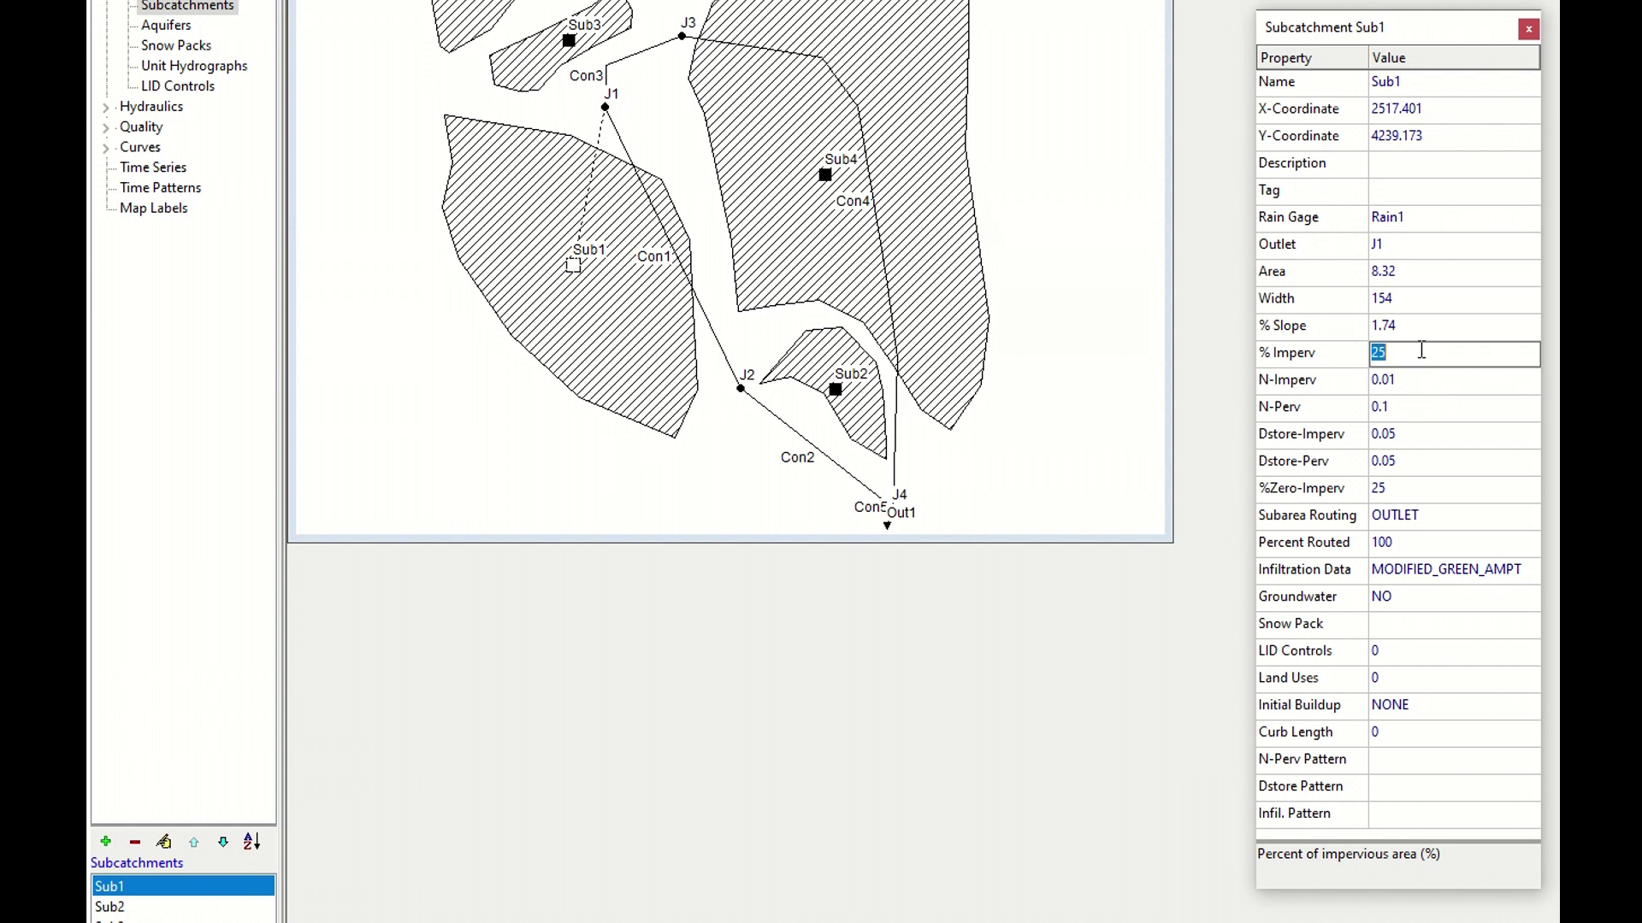
Bring up the Subcatchment Properties help explaining % Imperv, N-Imperv and other fields.
key(F1)
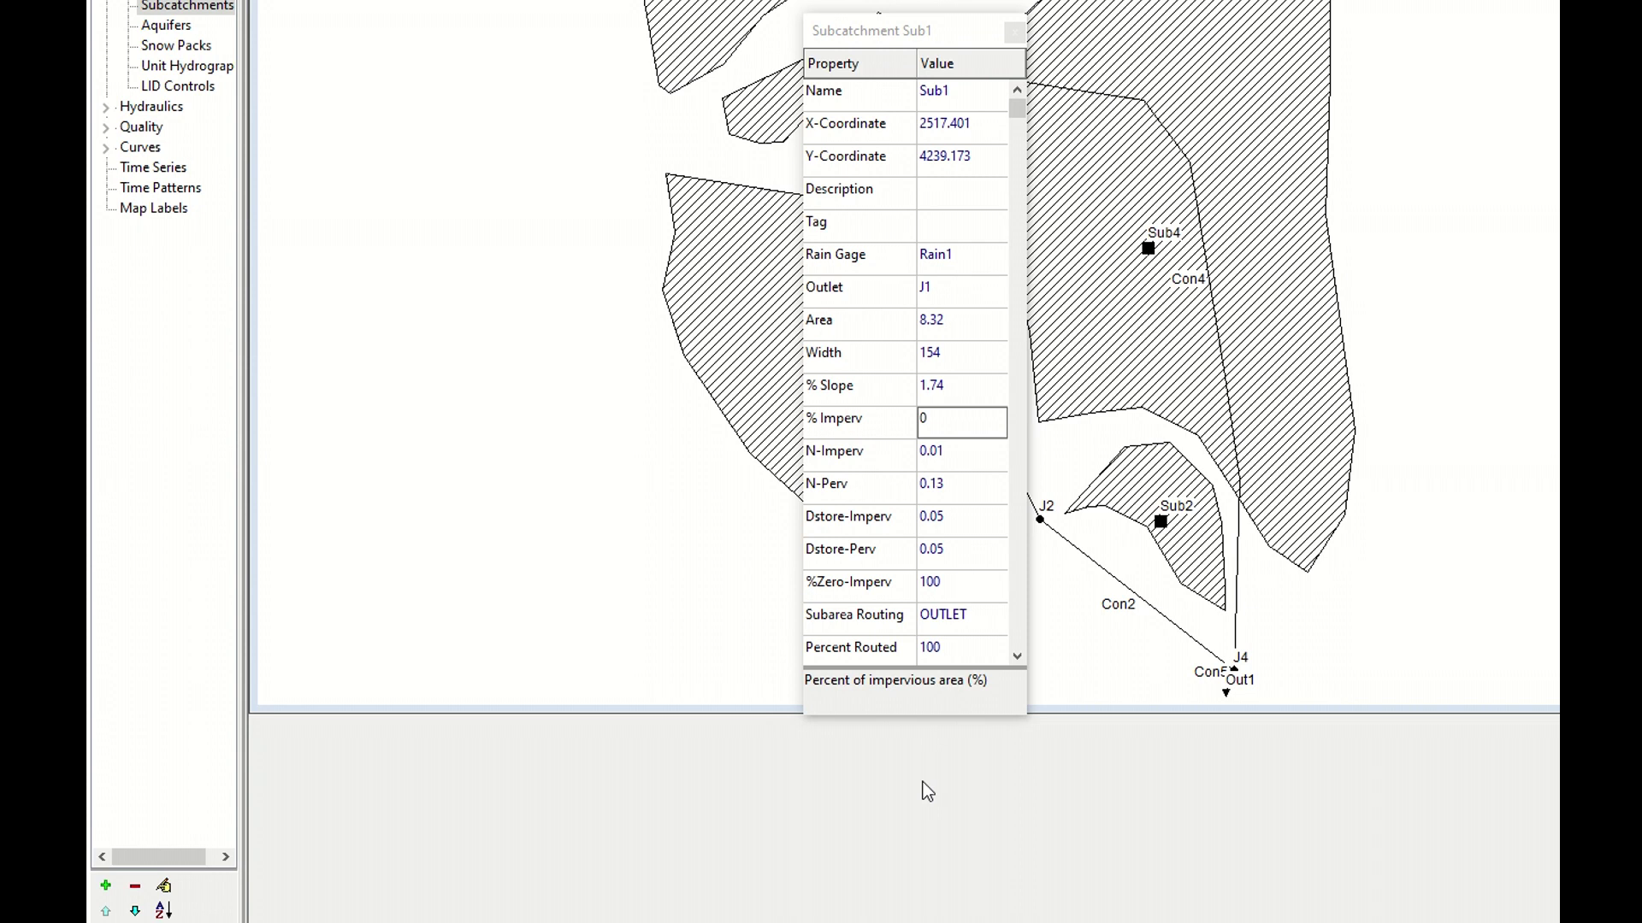
key(F1)
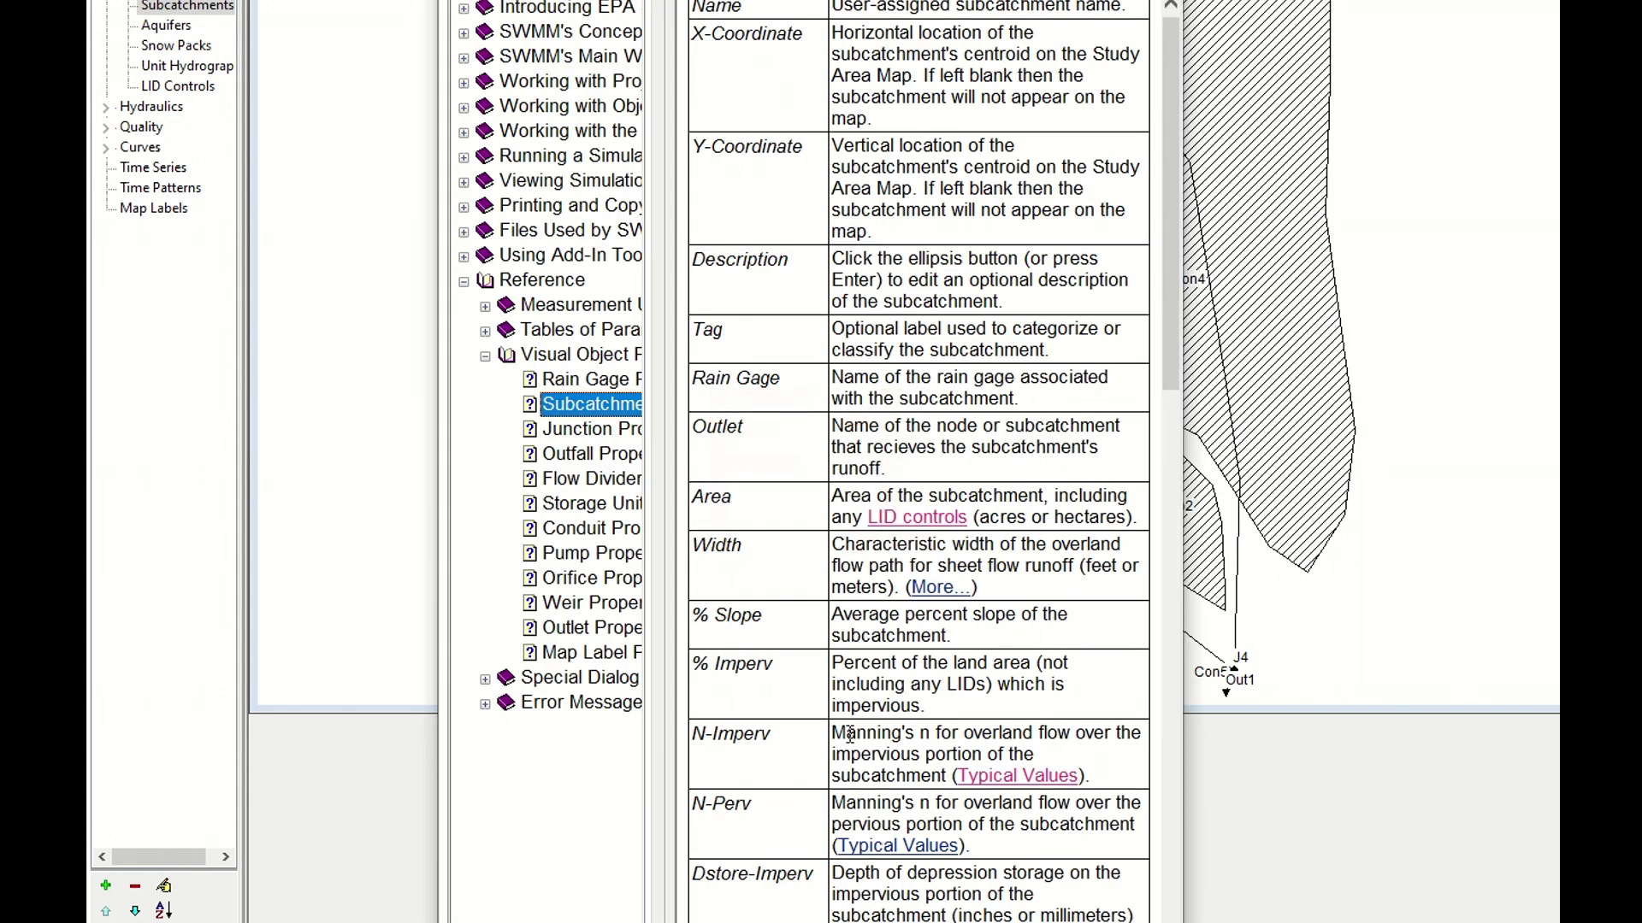
Display the full typical Manning's n table for overland flow surfaces.
click(1002, 785)
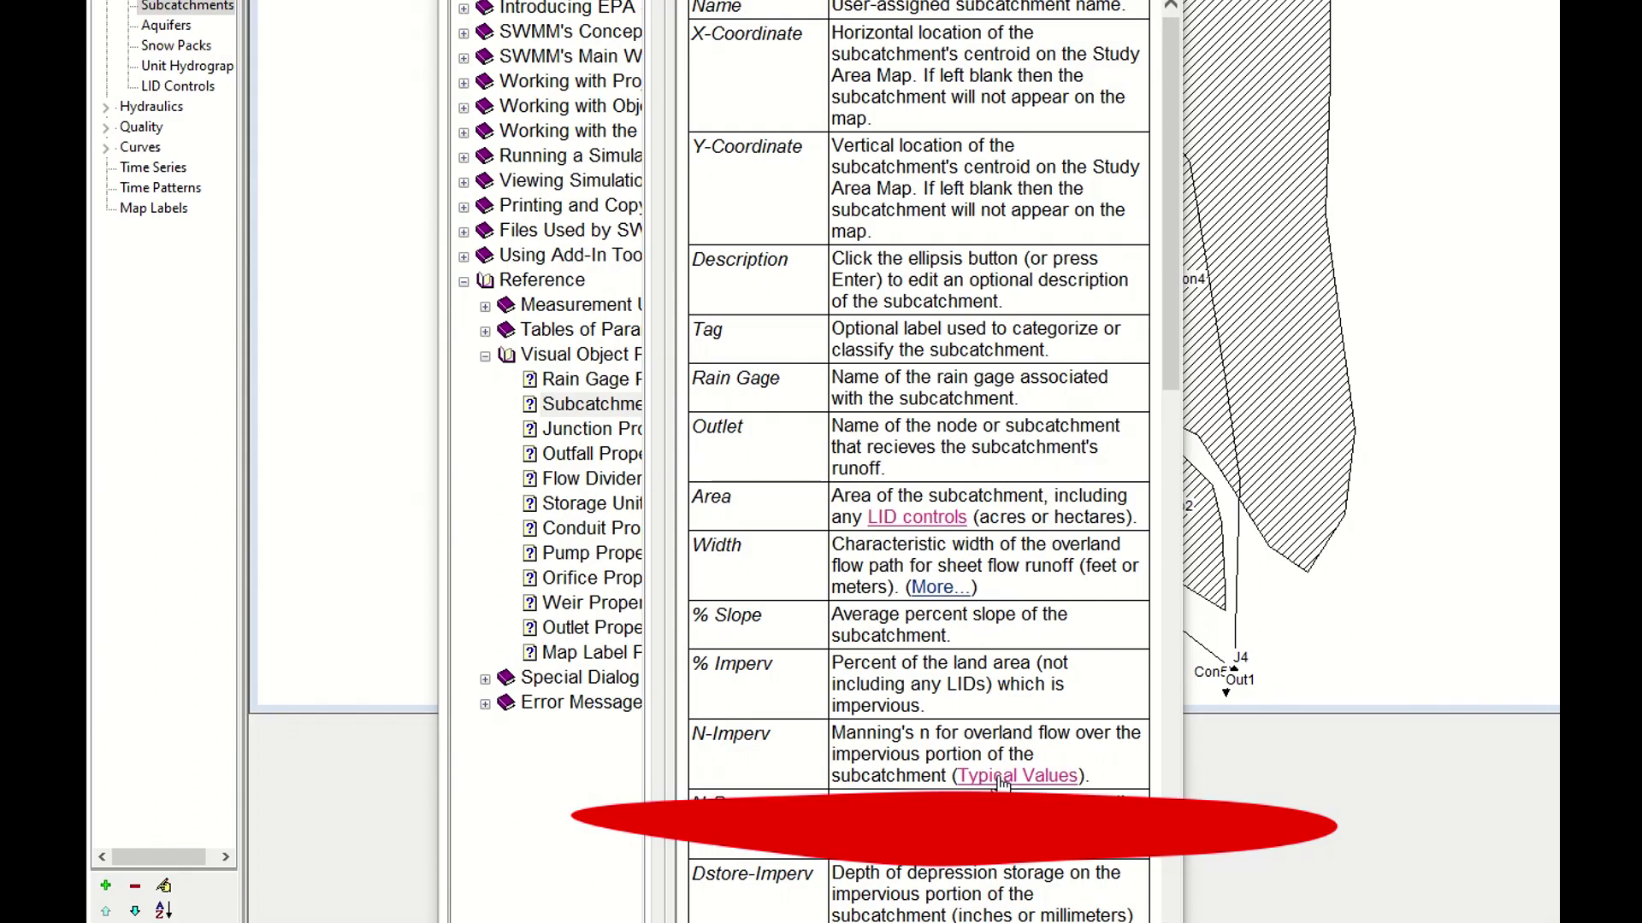
click(1017, 776)
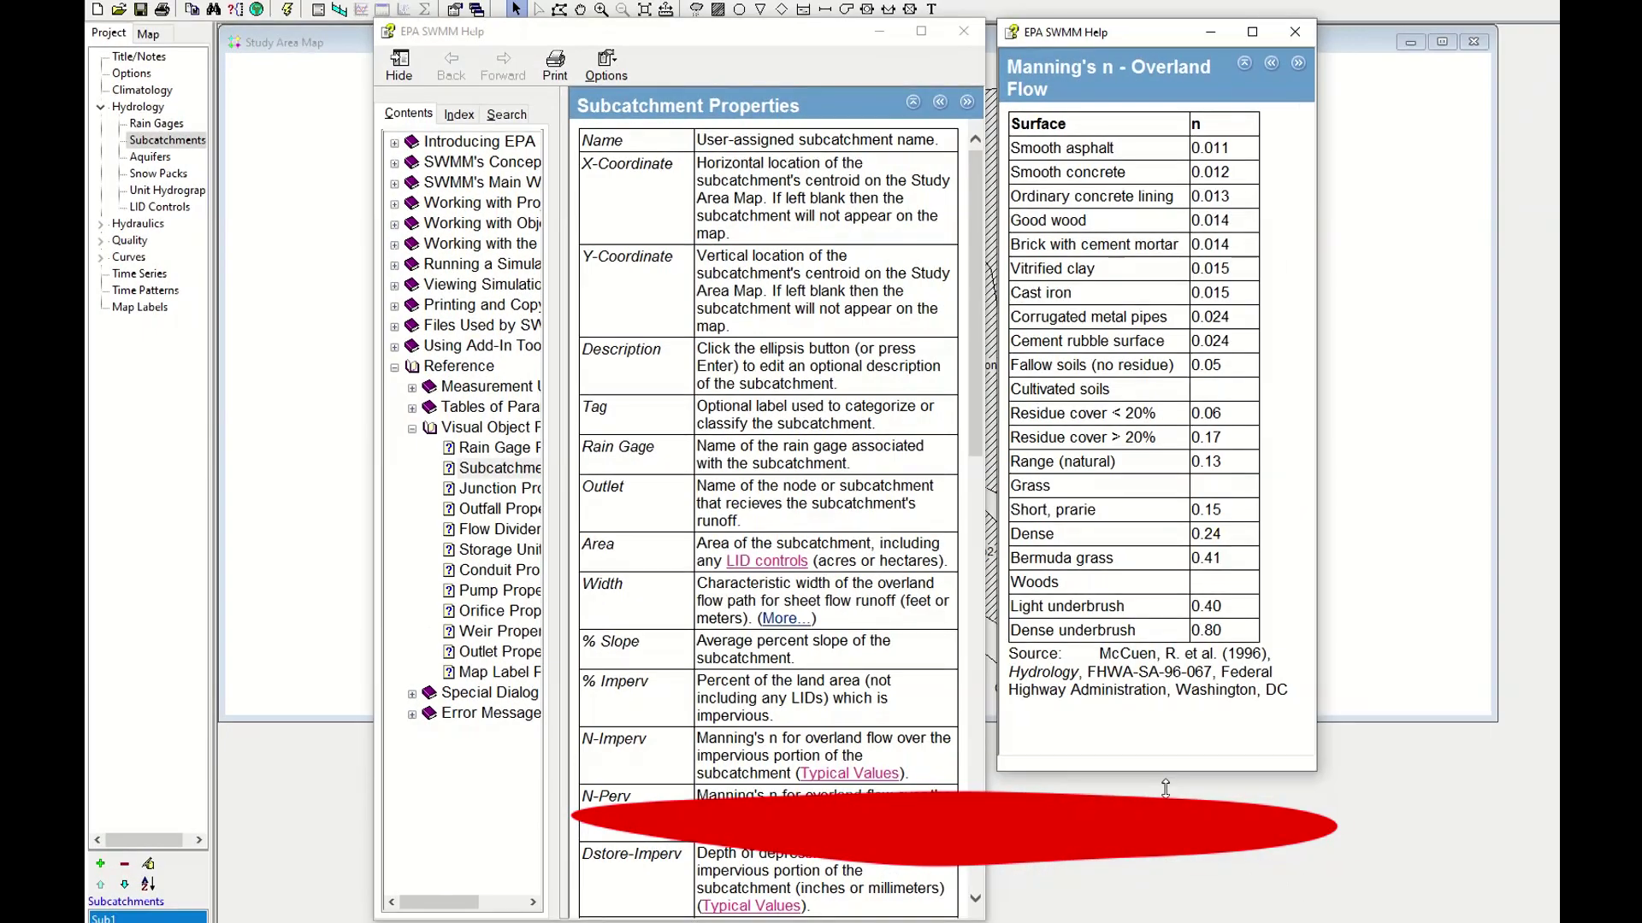
drag(1165, 764, 1170, 757)
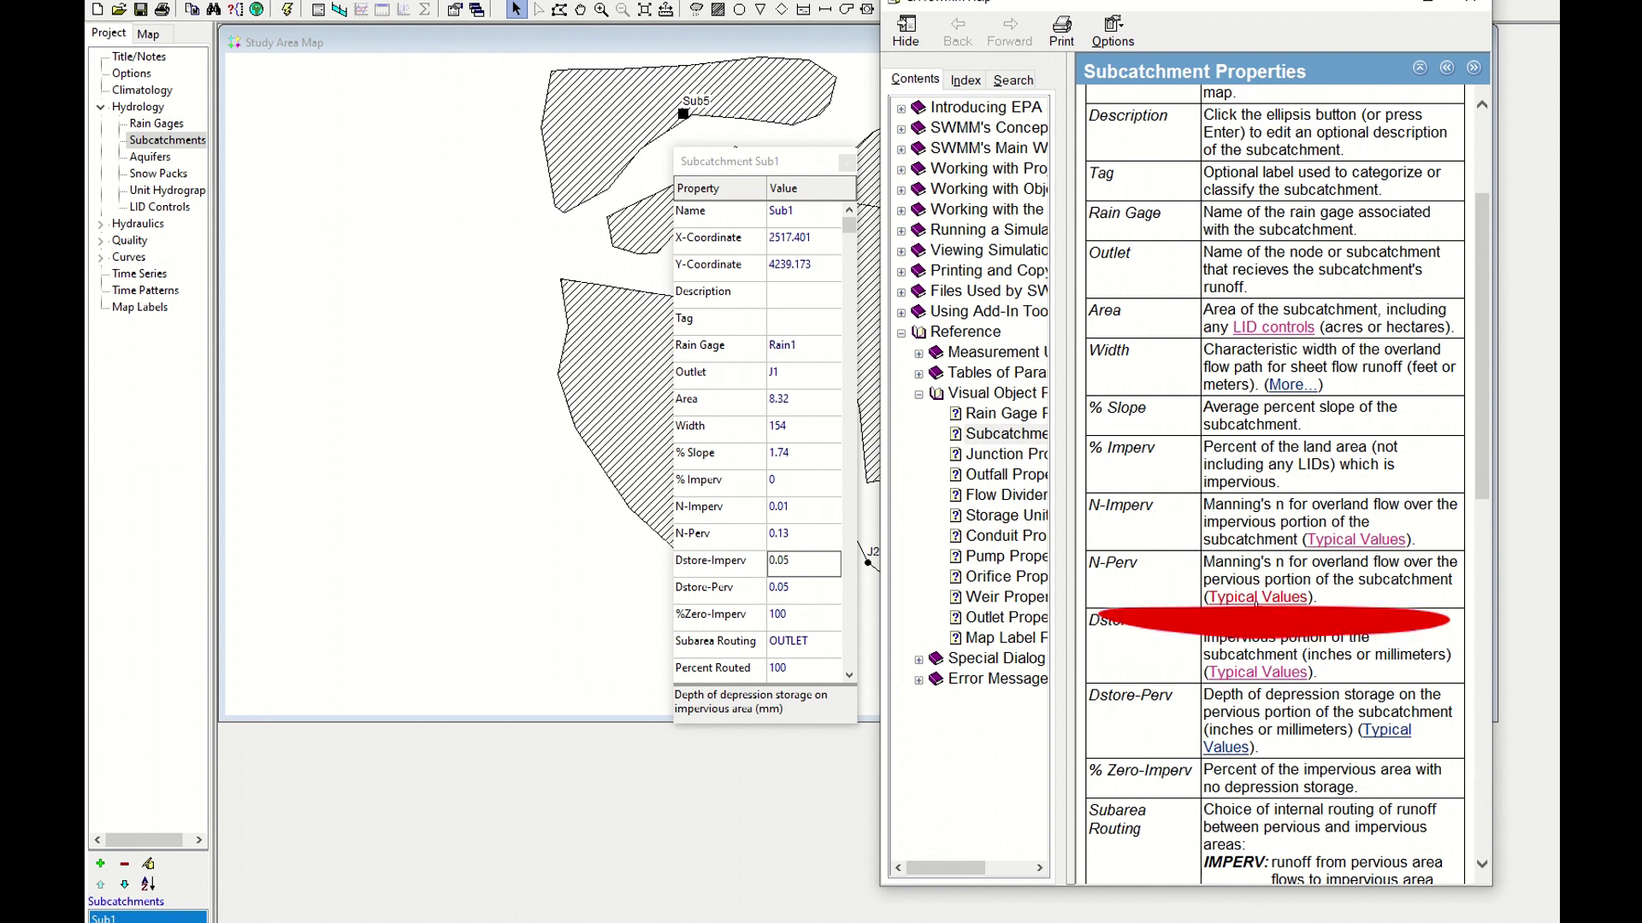
click(1250, 597)
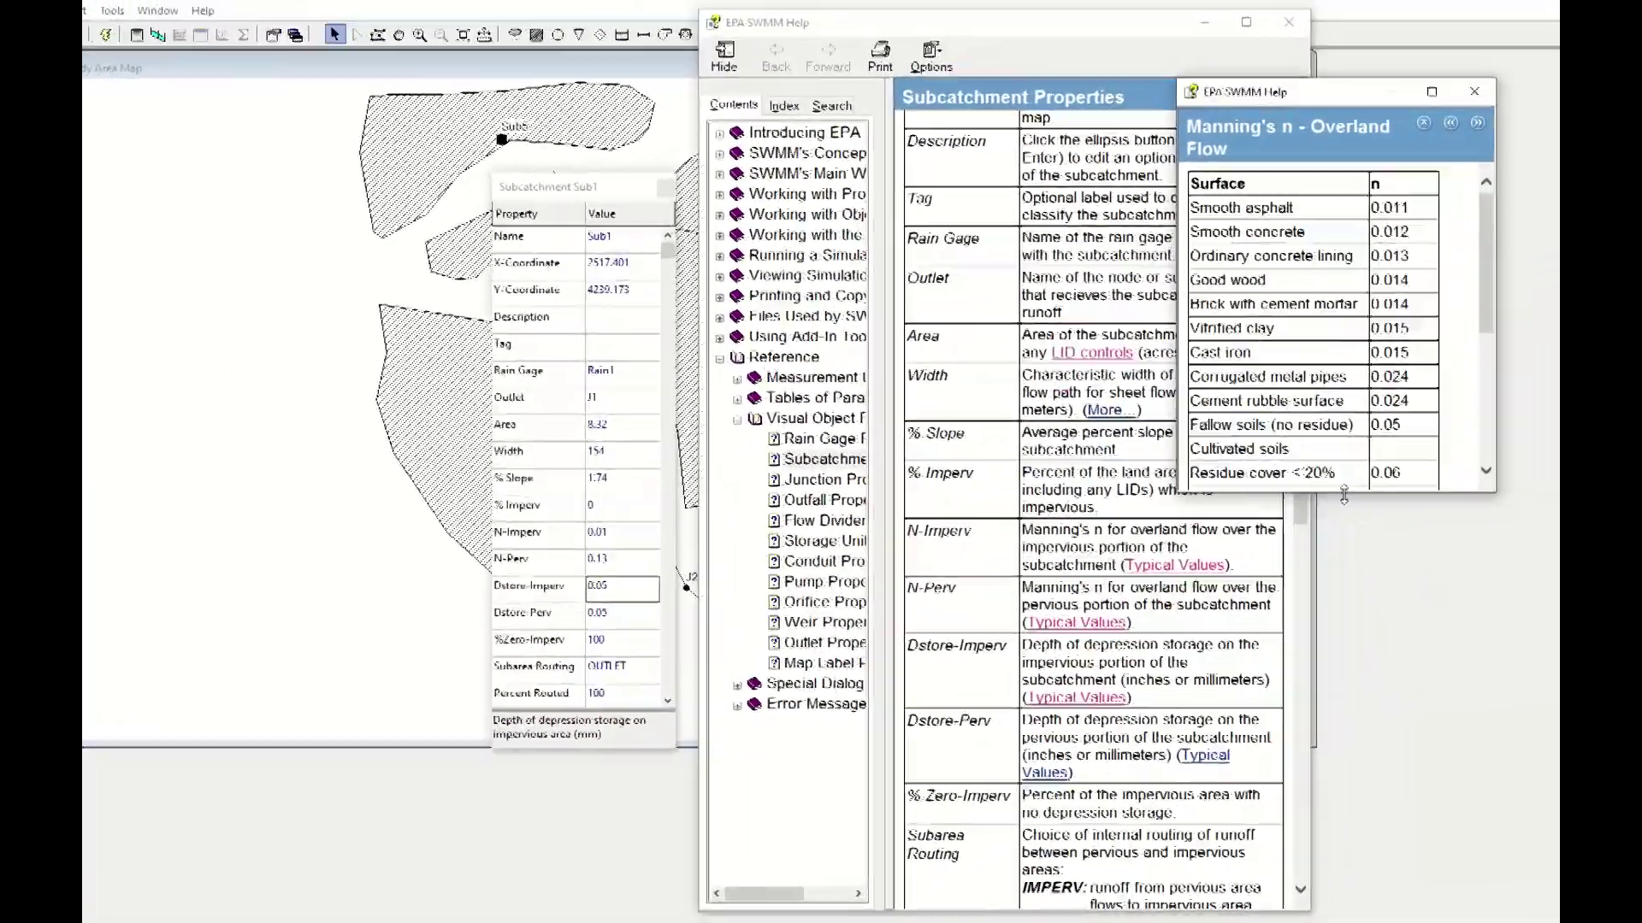
drag(1344, 496, 1364, 882)
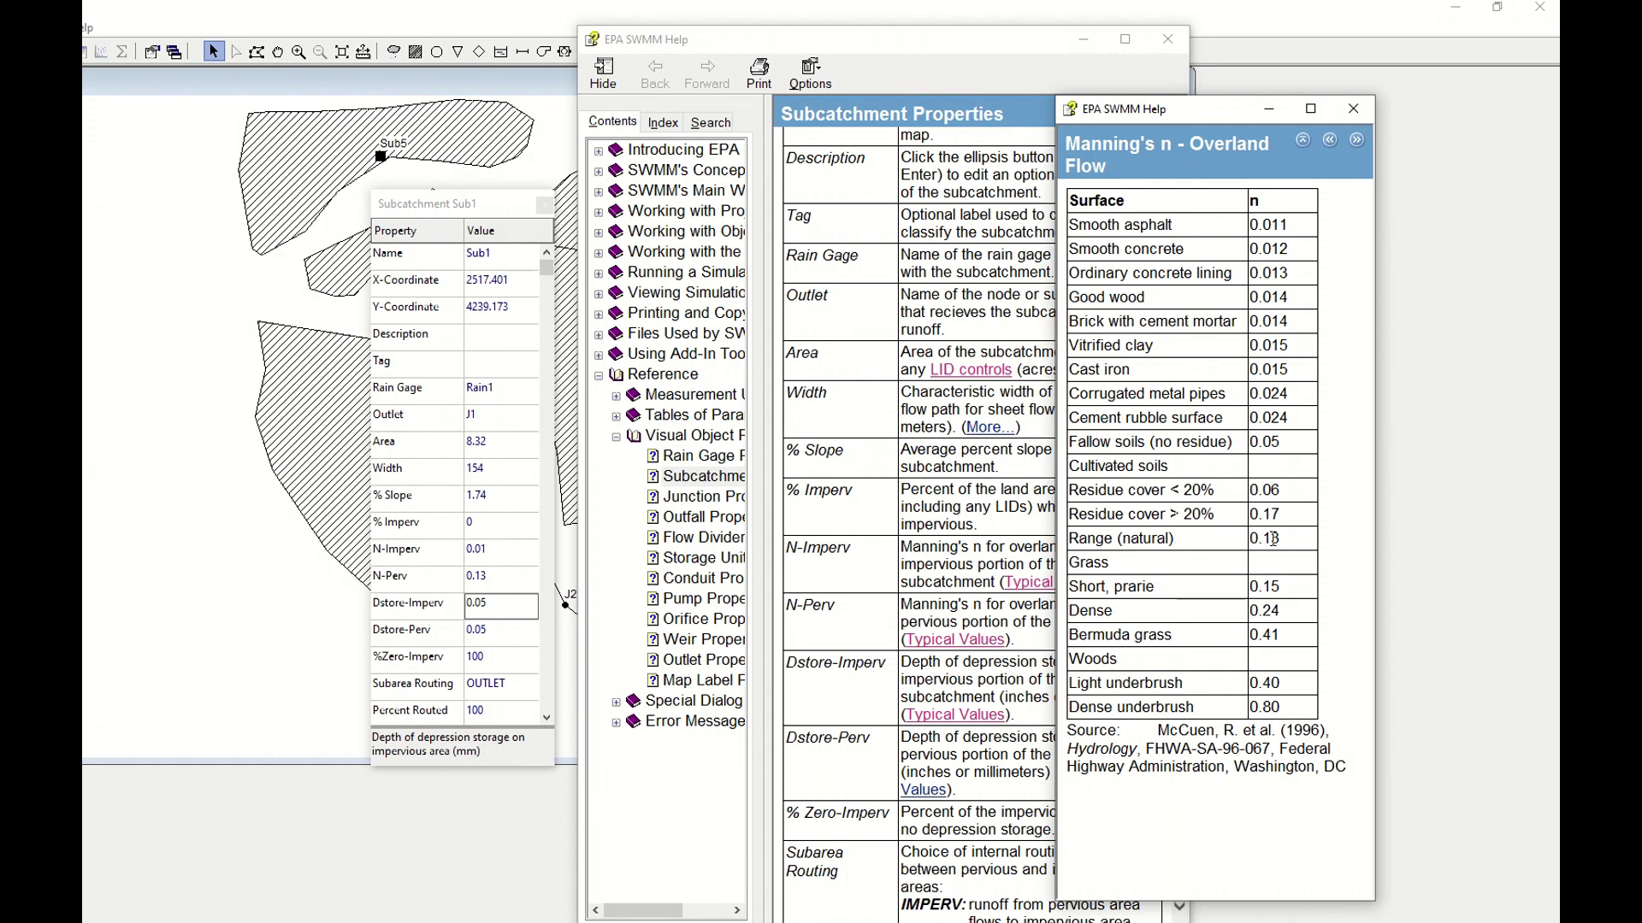
Change Sub1's N-Perv from 0.13 to 0.15 for short prairie grass.
click(494, 582)
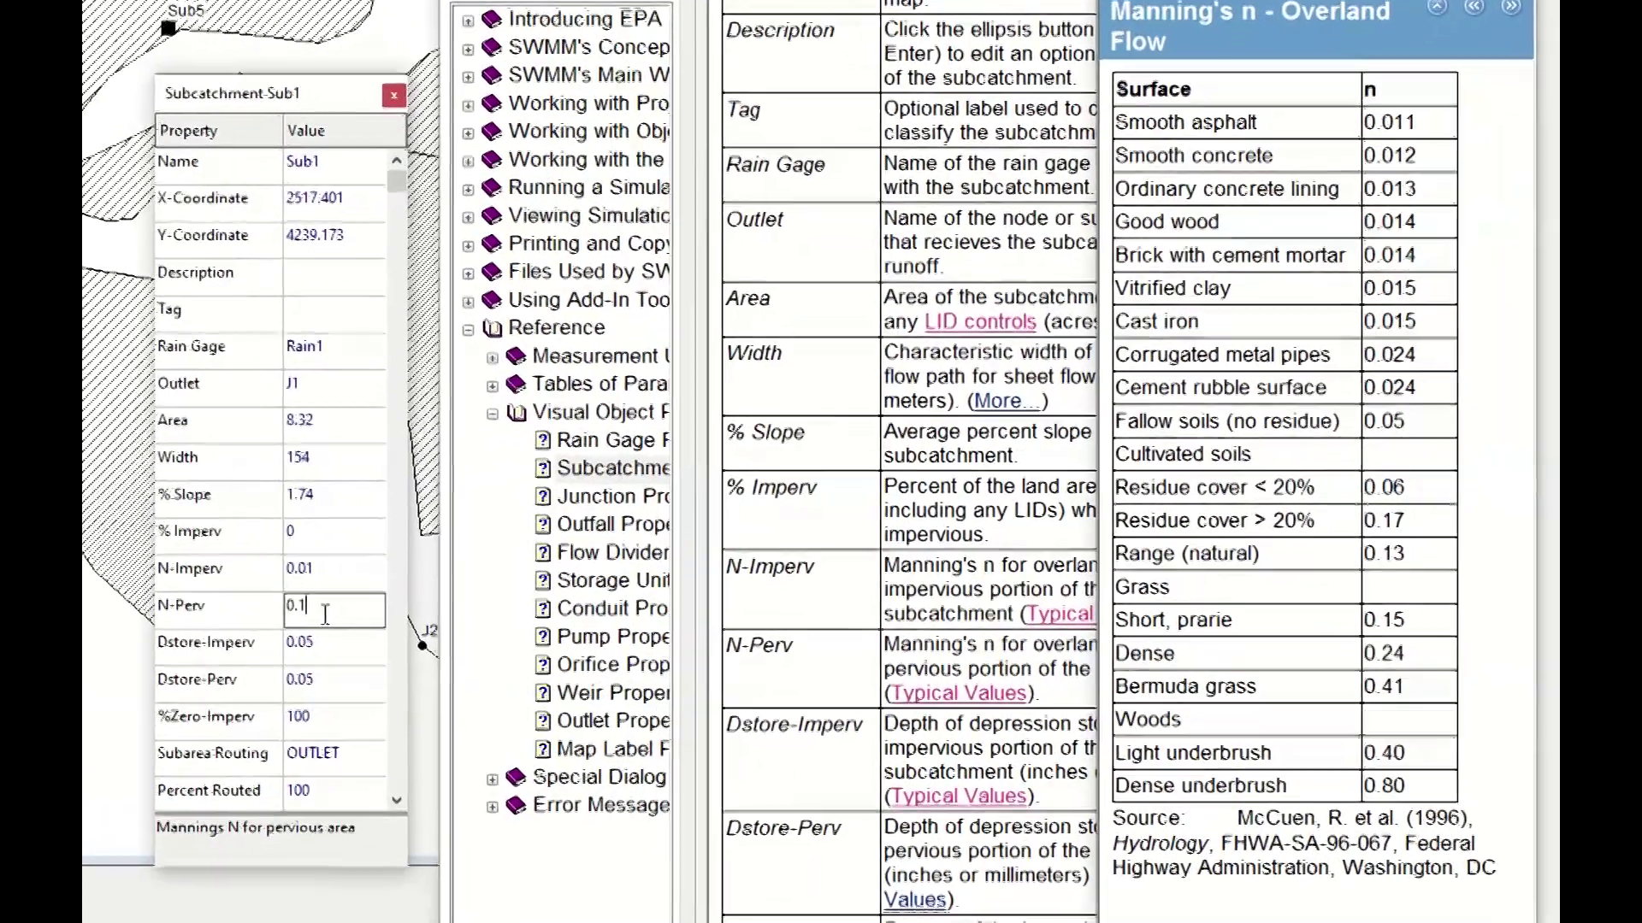
key(BackSpace)
text(5)
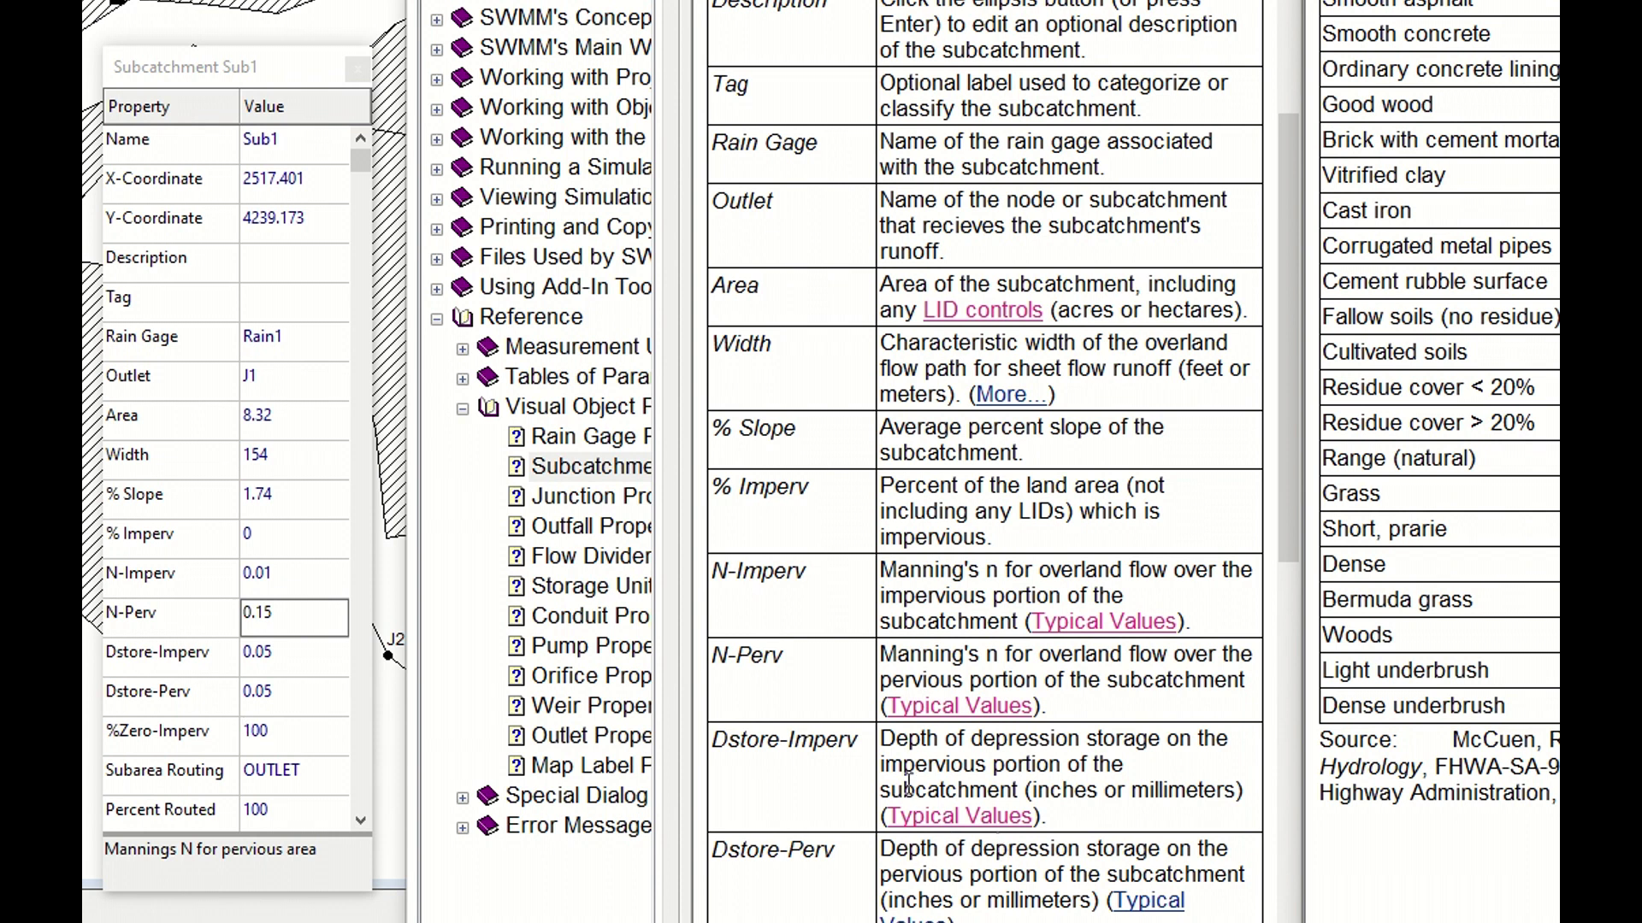
Show the typical depression storage values and review Sub1's OUTLET subarea routing.
scroll(920, 778, down, 3)
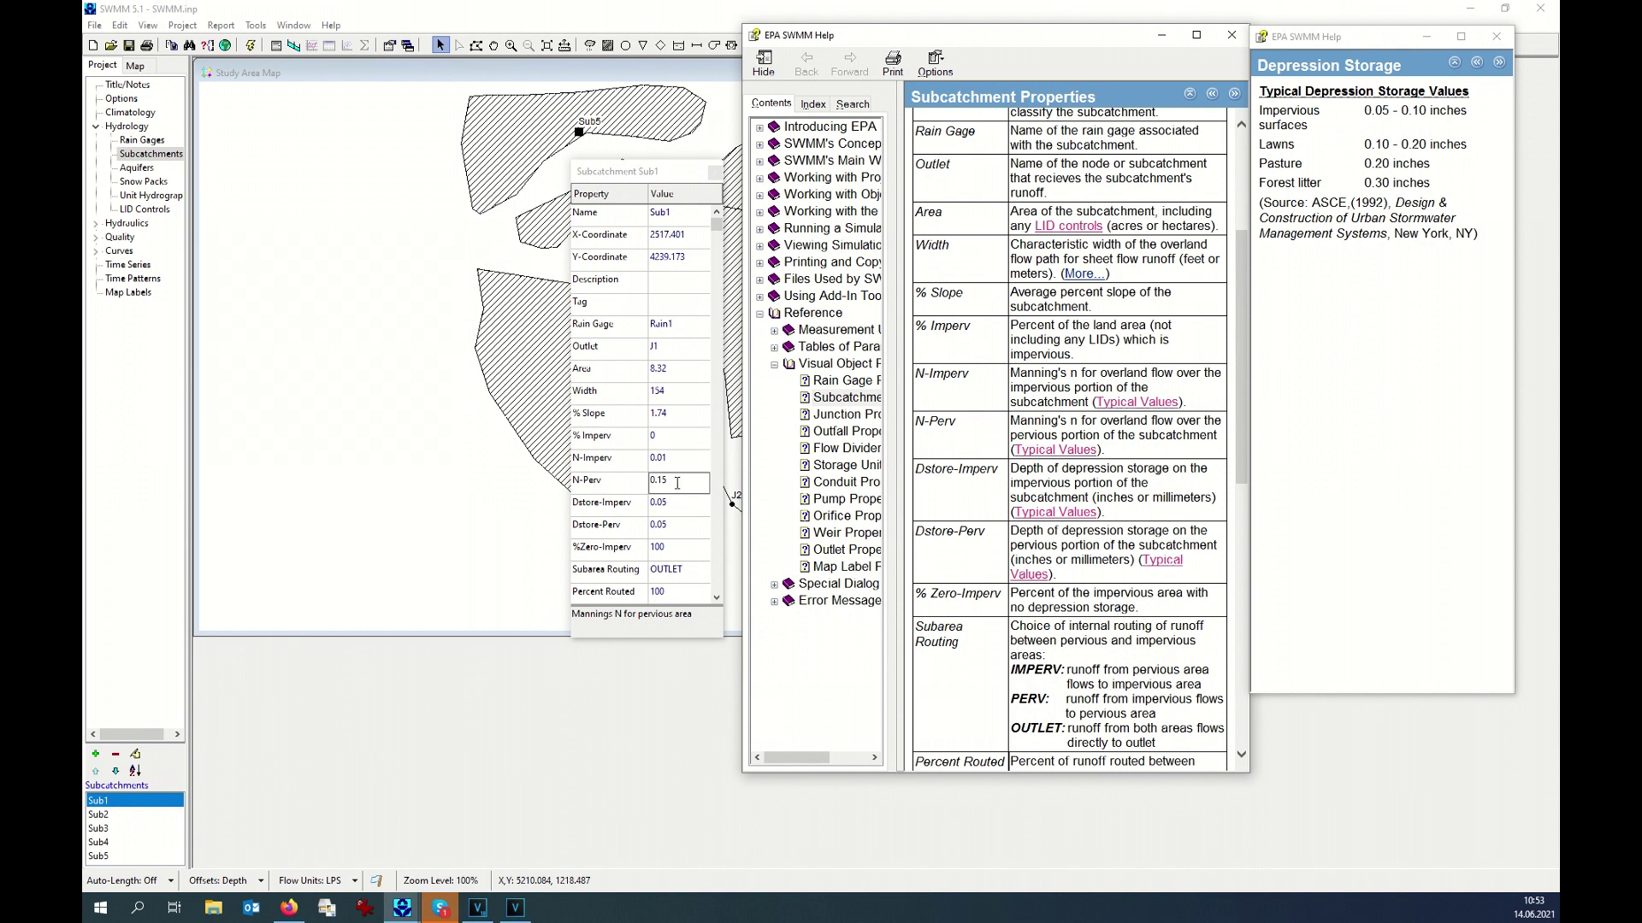
click(1242, 752)
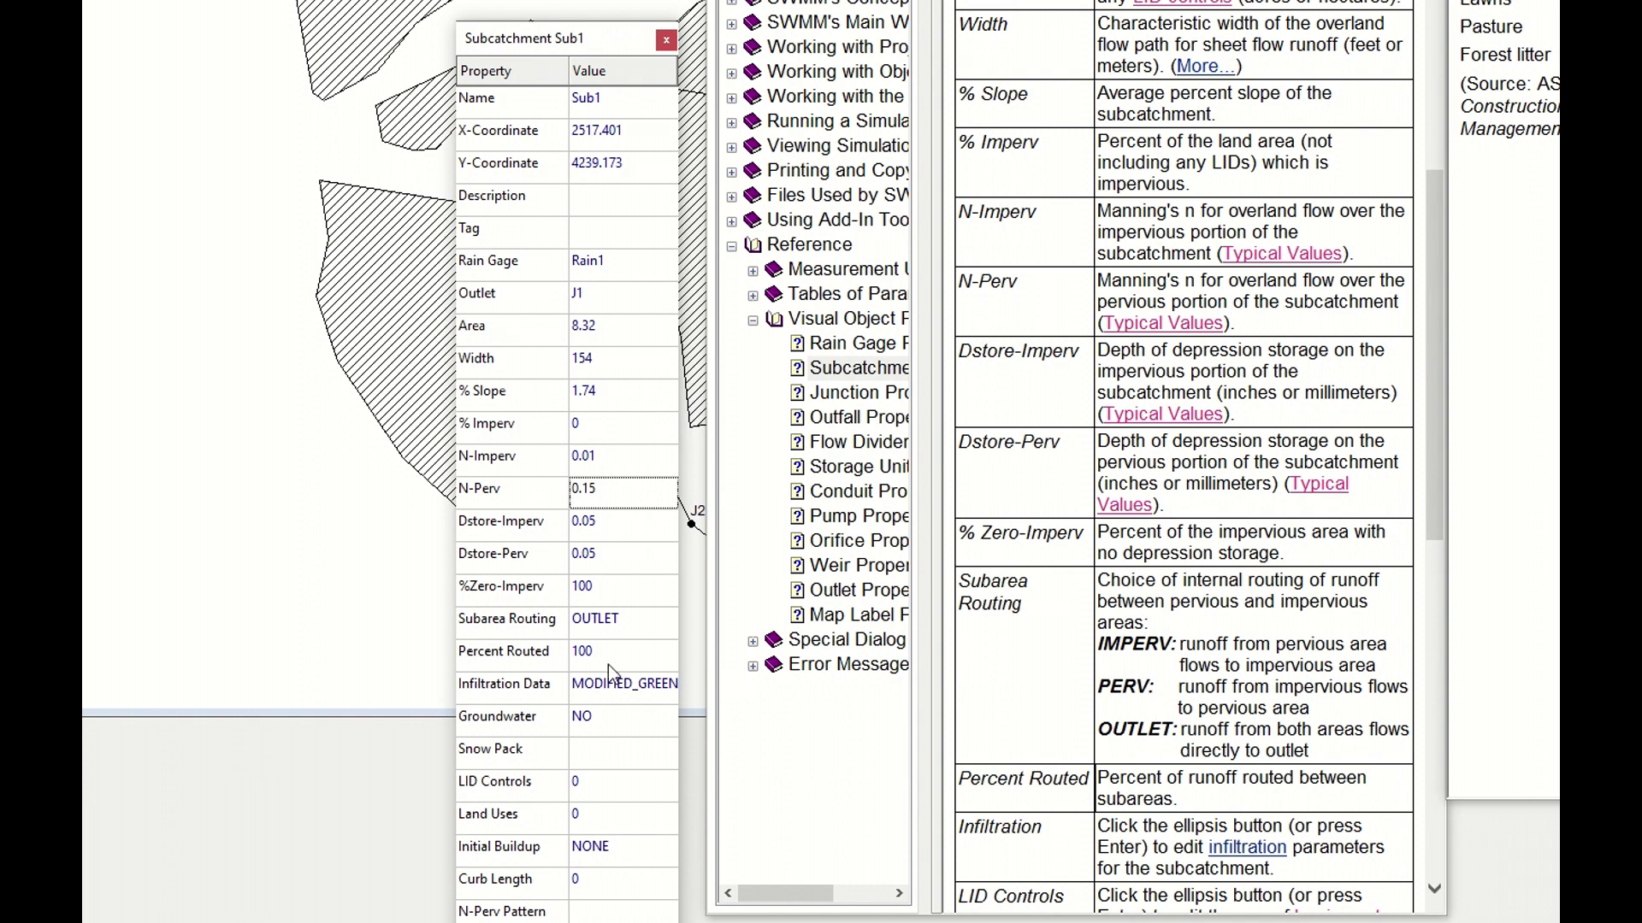
click(614, 631)
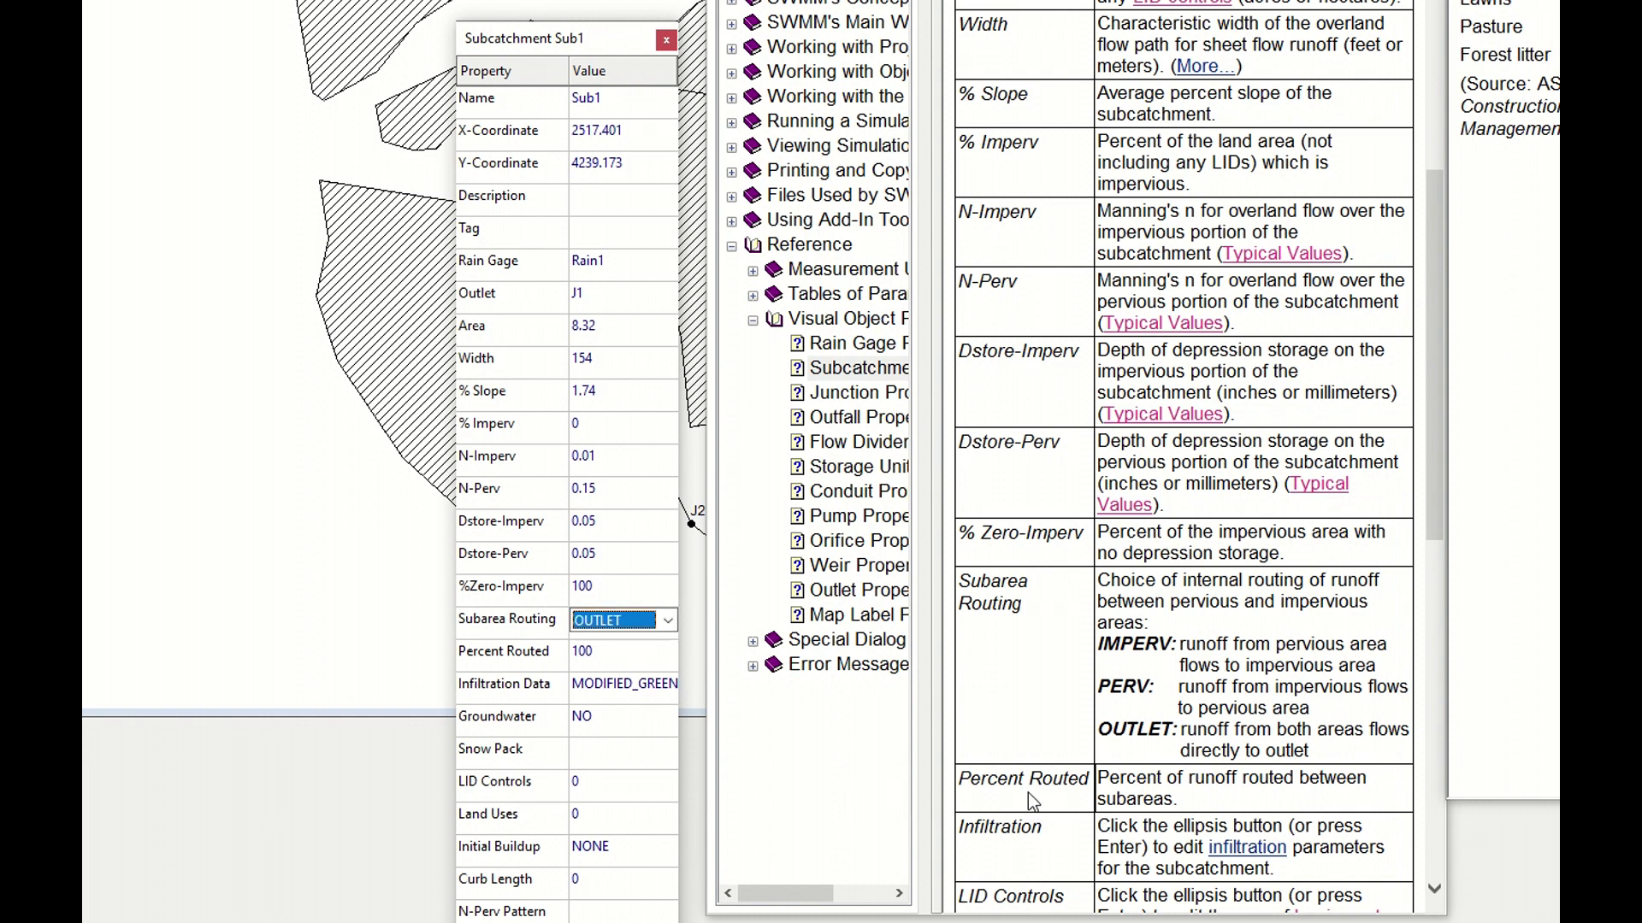
Open the Infiltration Editor for Sub1's MODIFIED_GREEN_AMPT parameters.
click(610, 680)
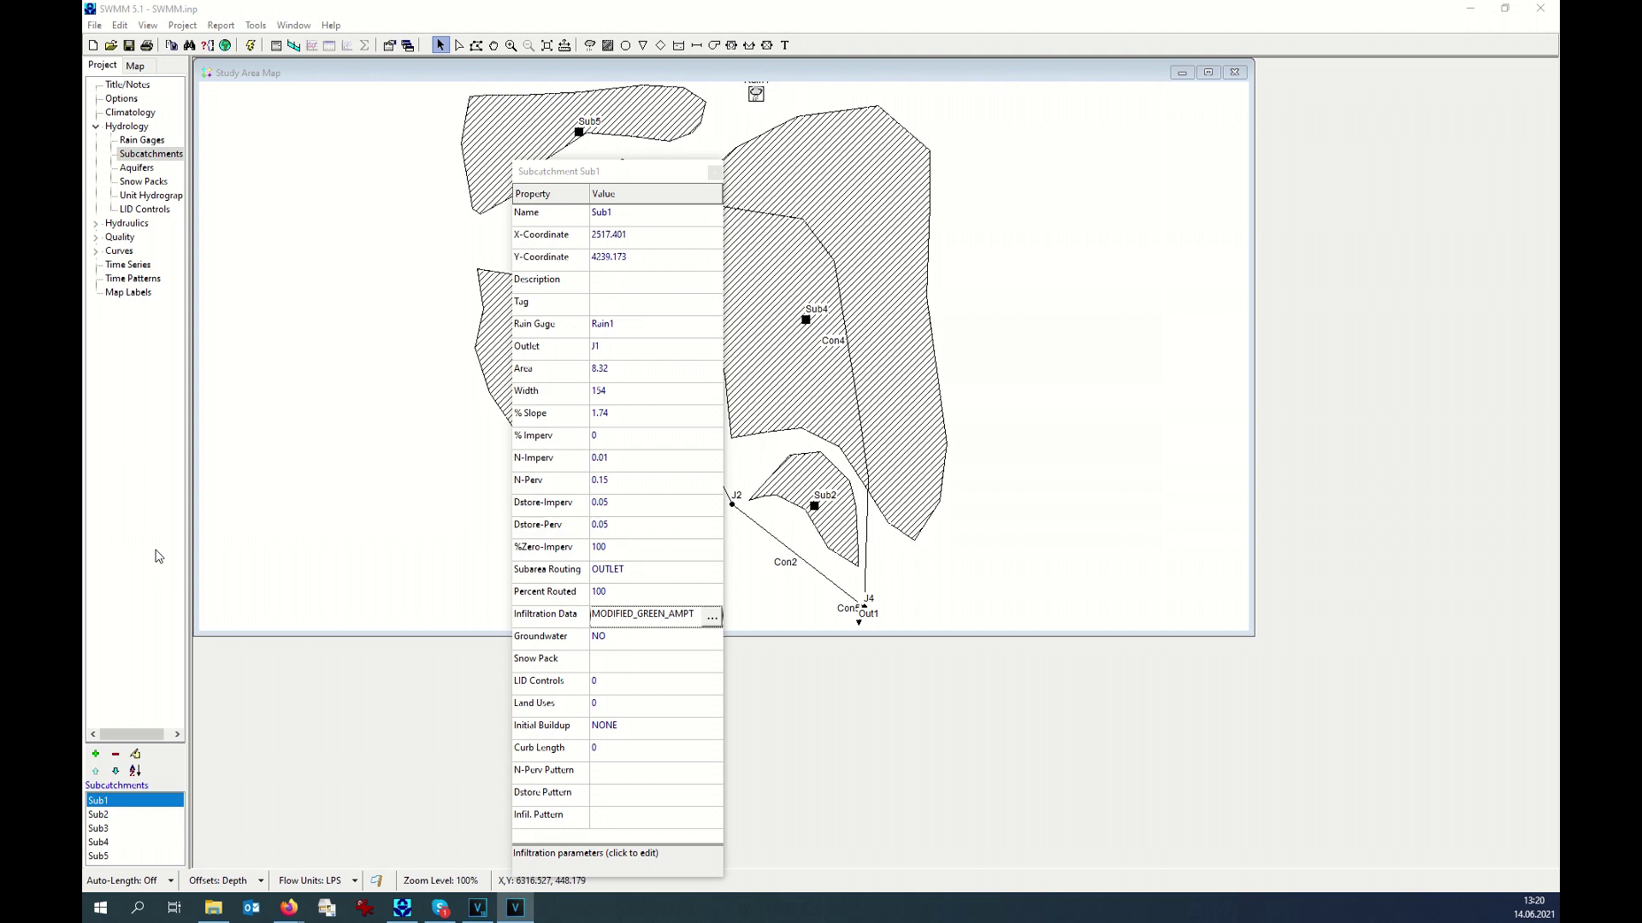
click(711, 618)
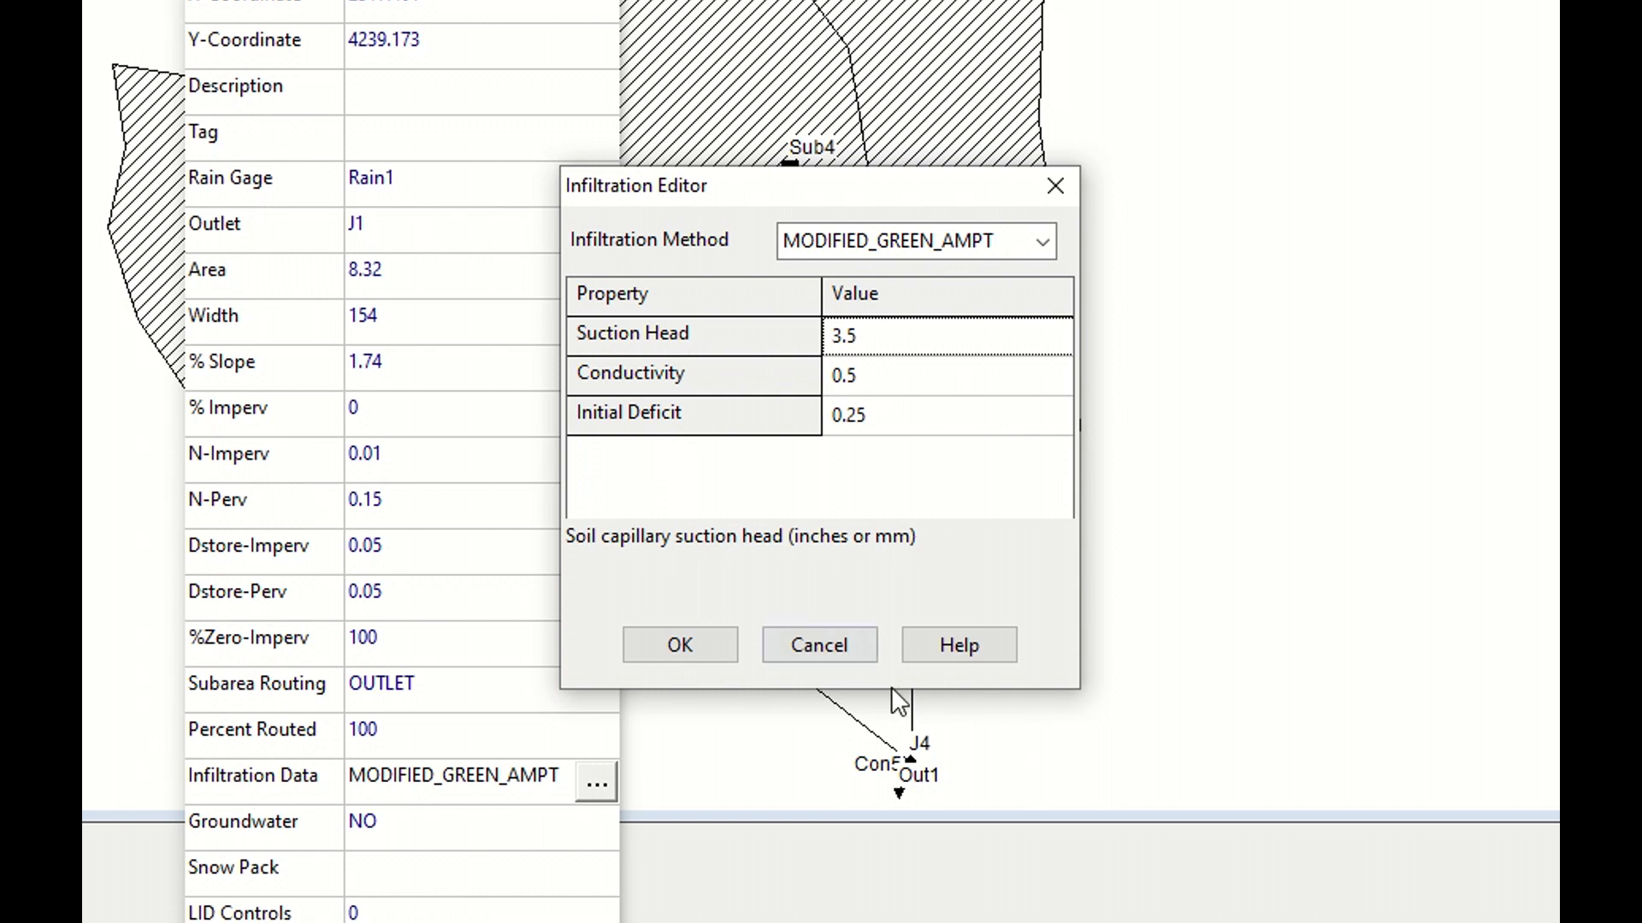
Open the Green-Ampt help and enlarge the Soil Characteristics table to show all soils.
click(928, 638)
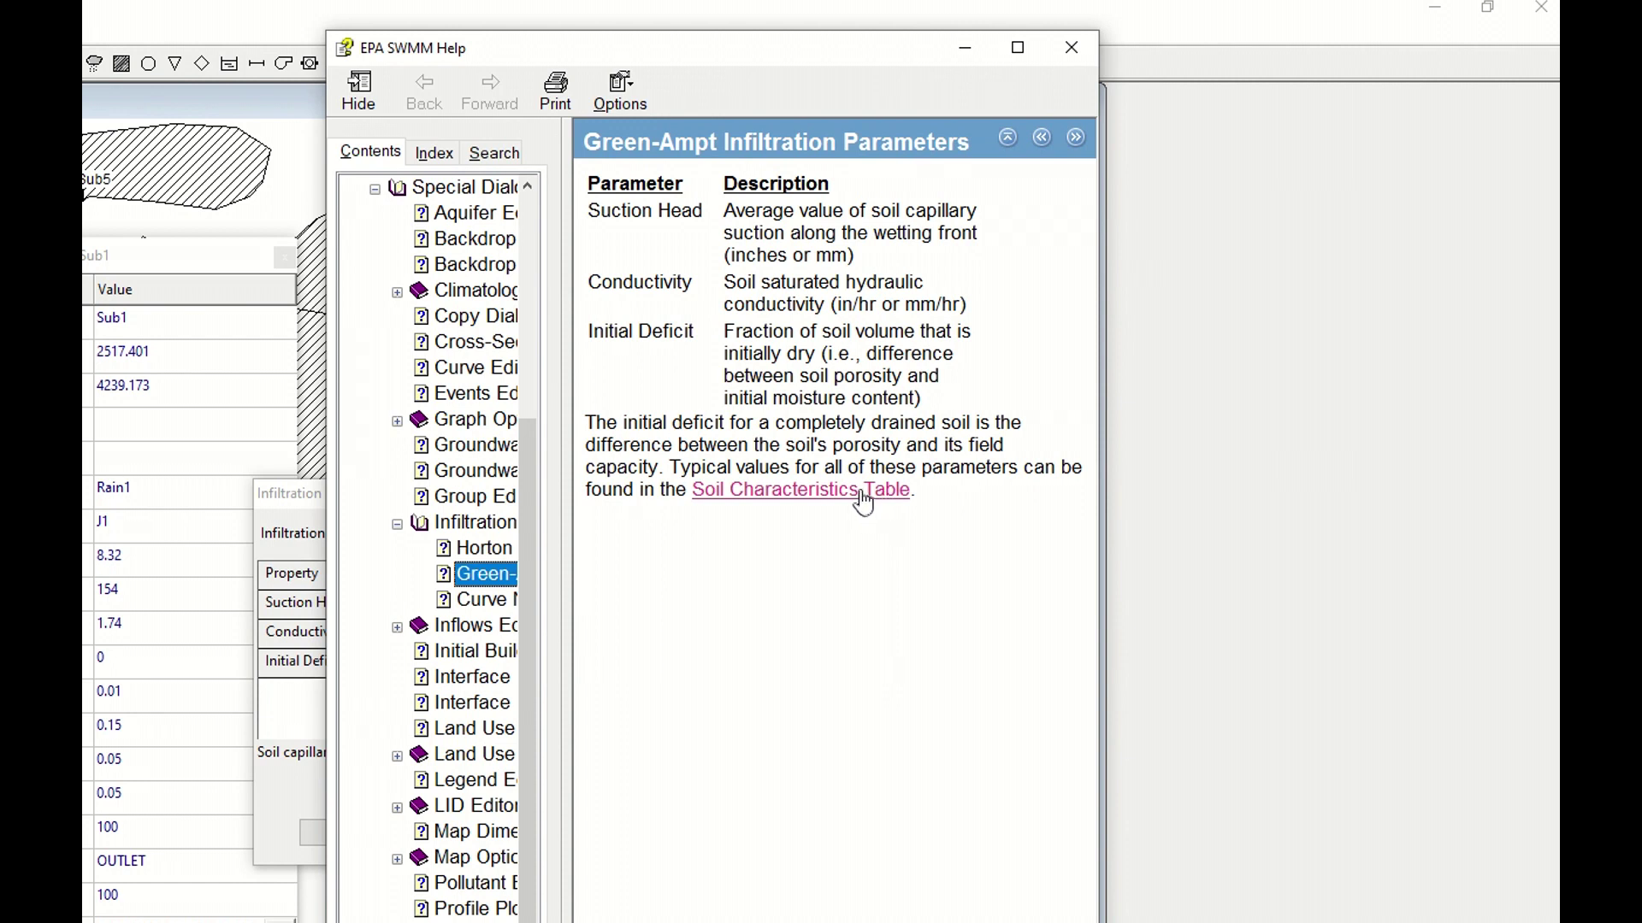
click(861, 504)
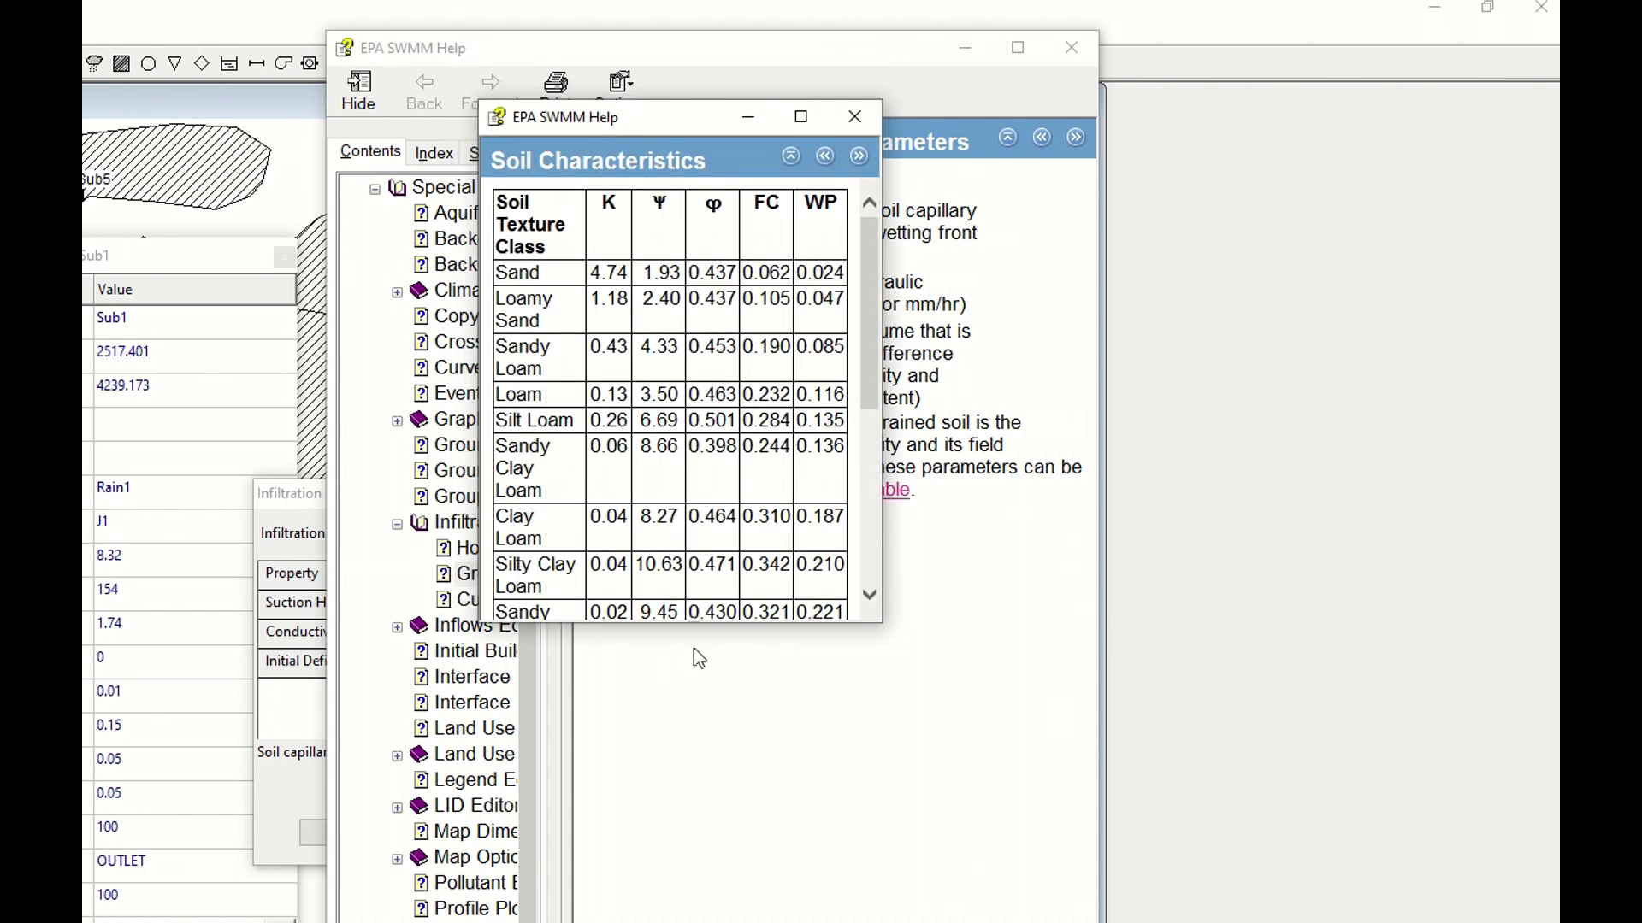
drag(697, 622, 684, 846)
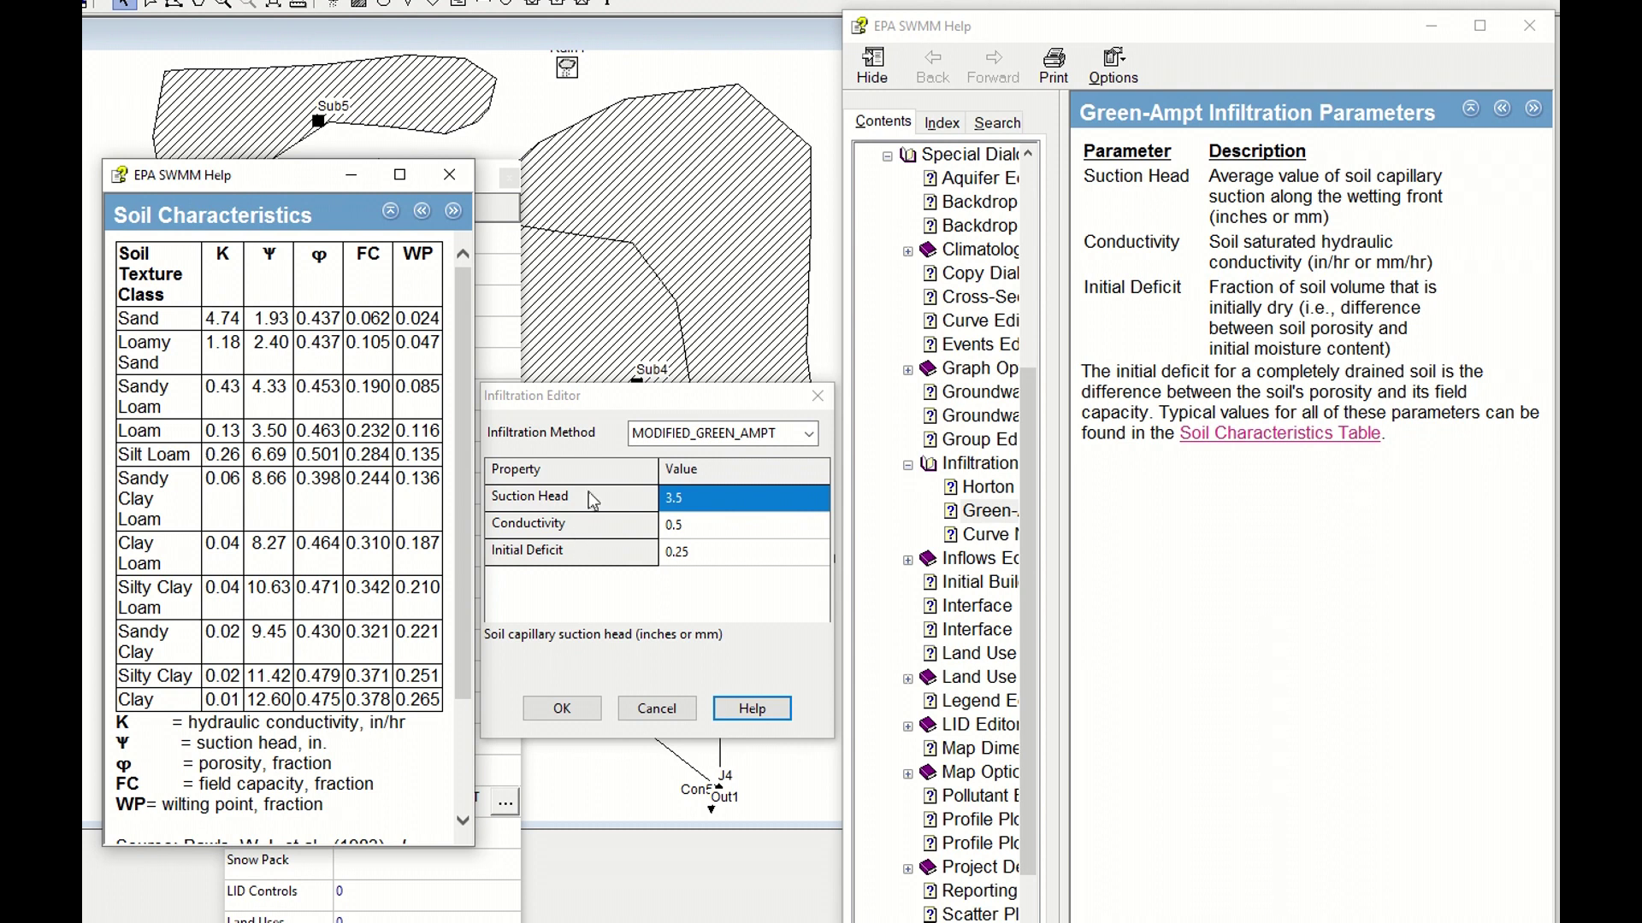
Enter Sandy Loam values: suction head 4.33 and conductivity 0.43.
click(717, 506)
text(4.33)
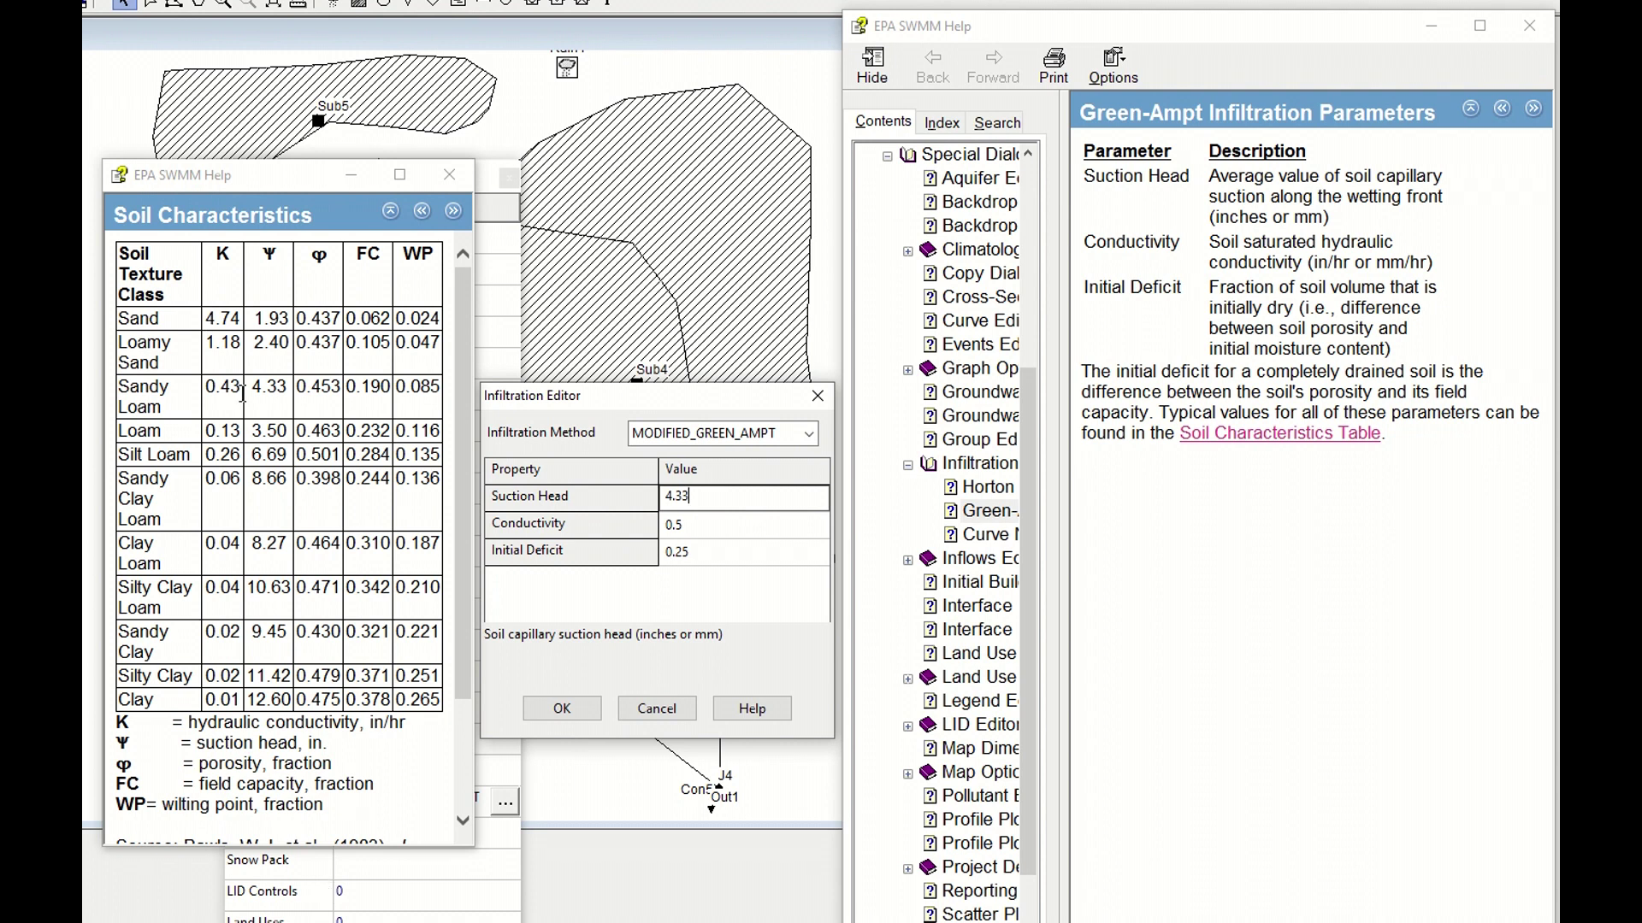
click(691, 525)
text(0.43)
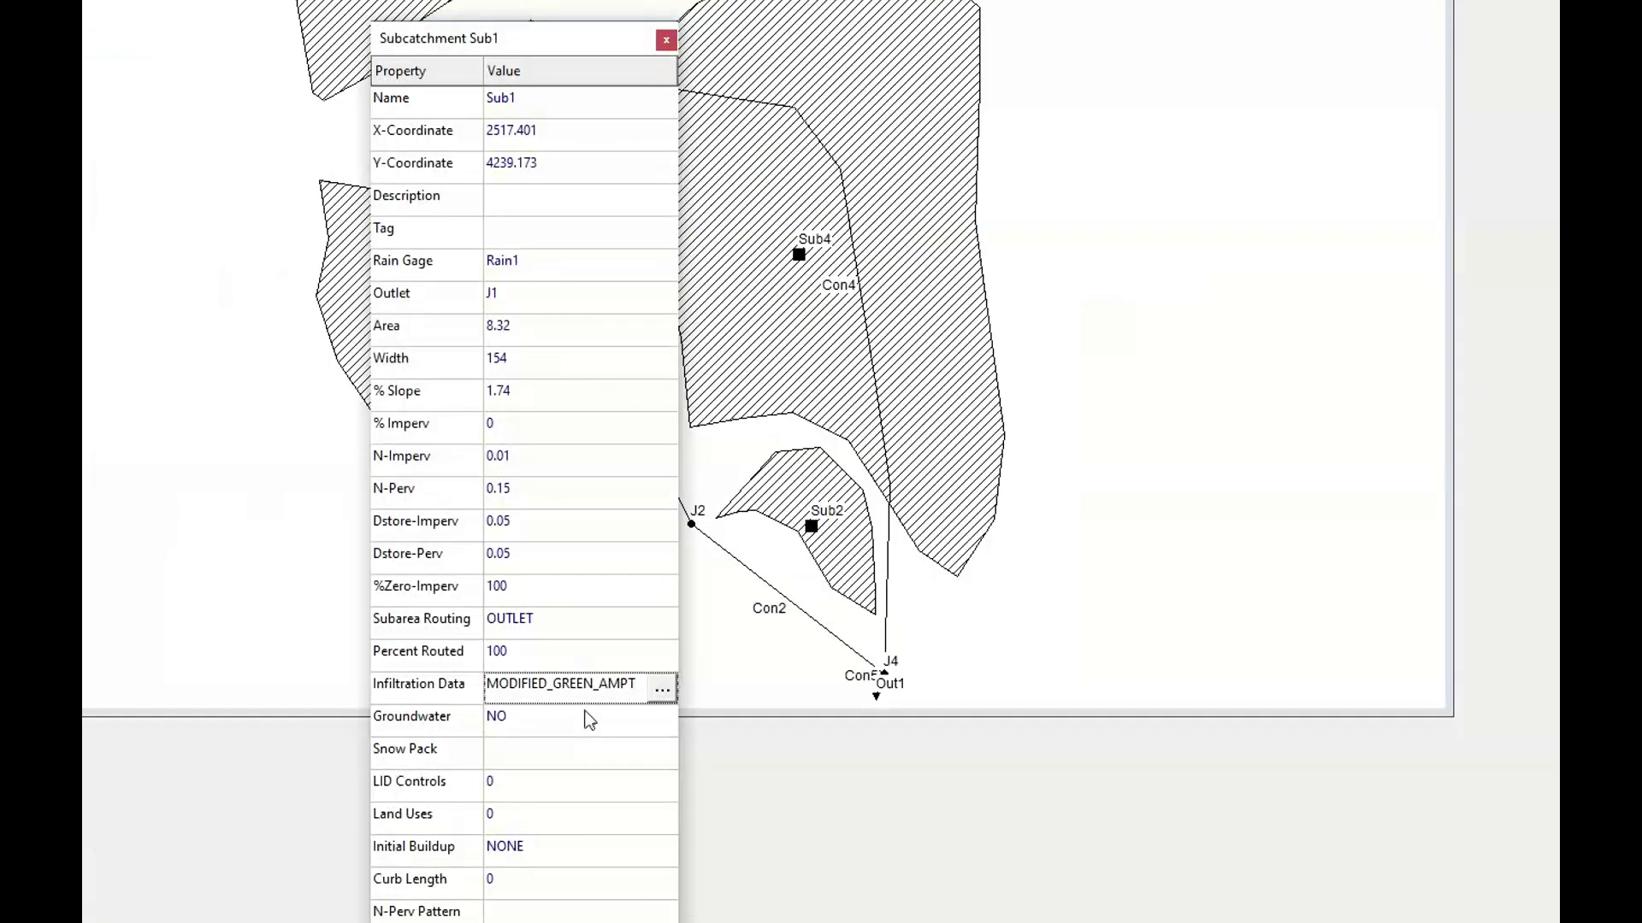
Review the Groundwater, Snow Pack and LID Controls properties and open LID help.
click(584, 723)
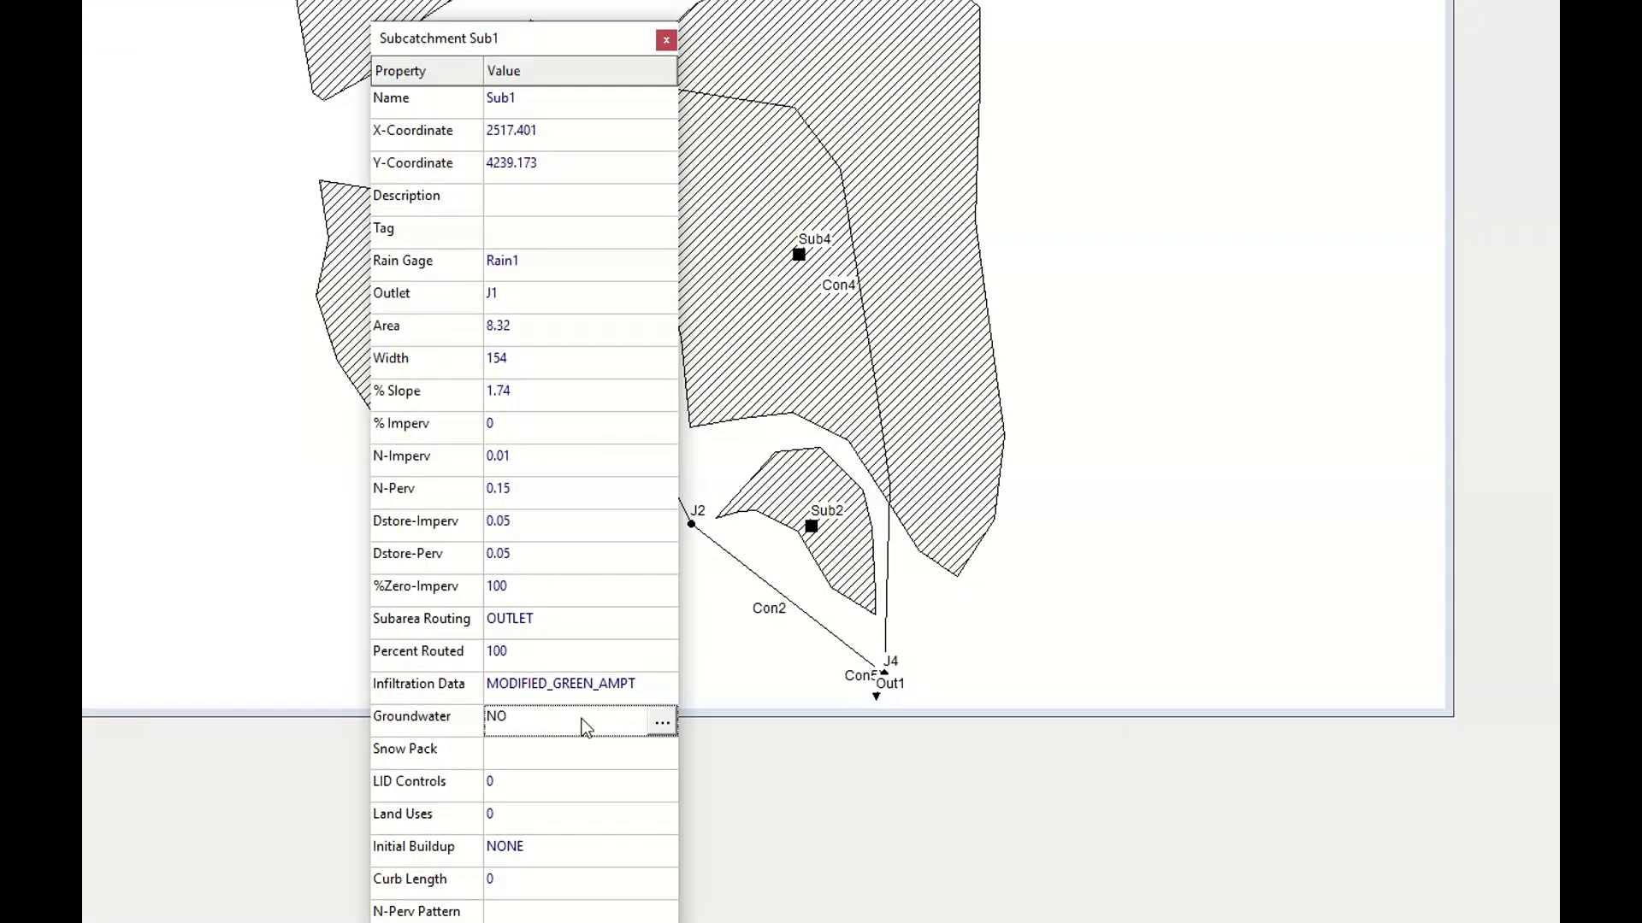
click(572, 753)
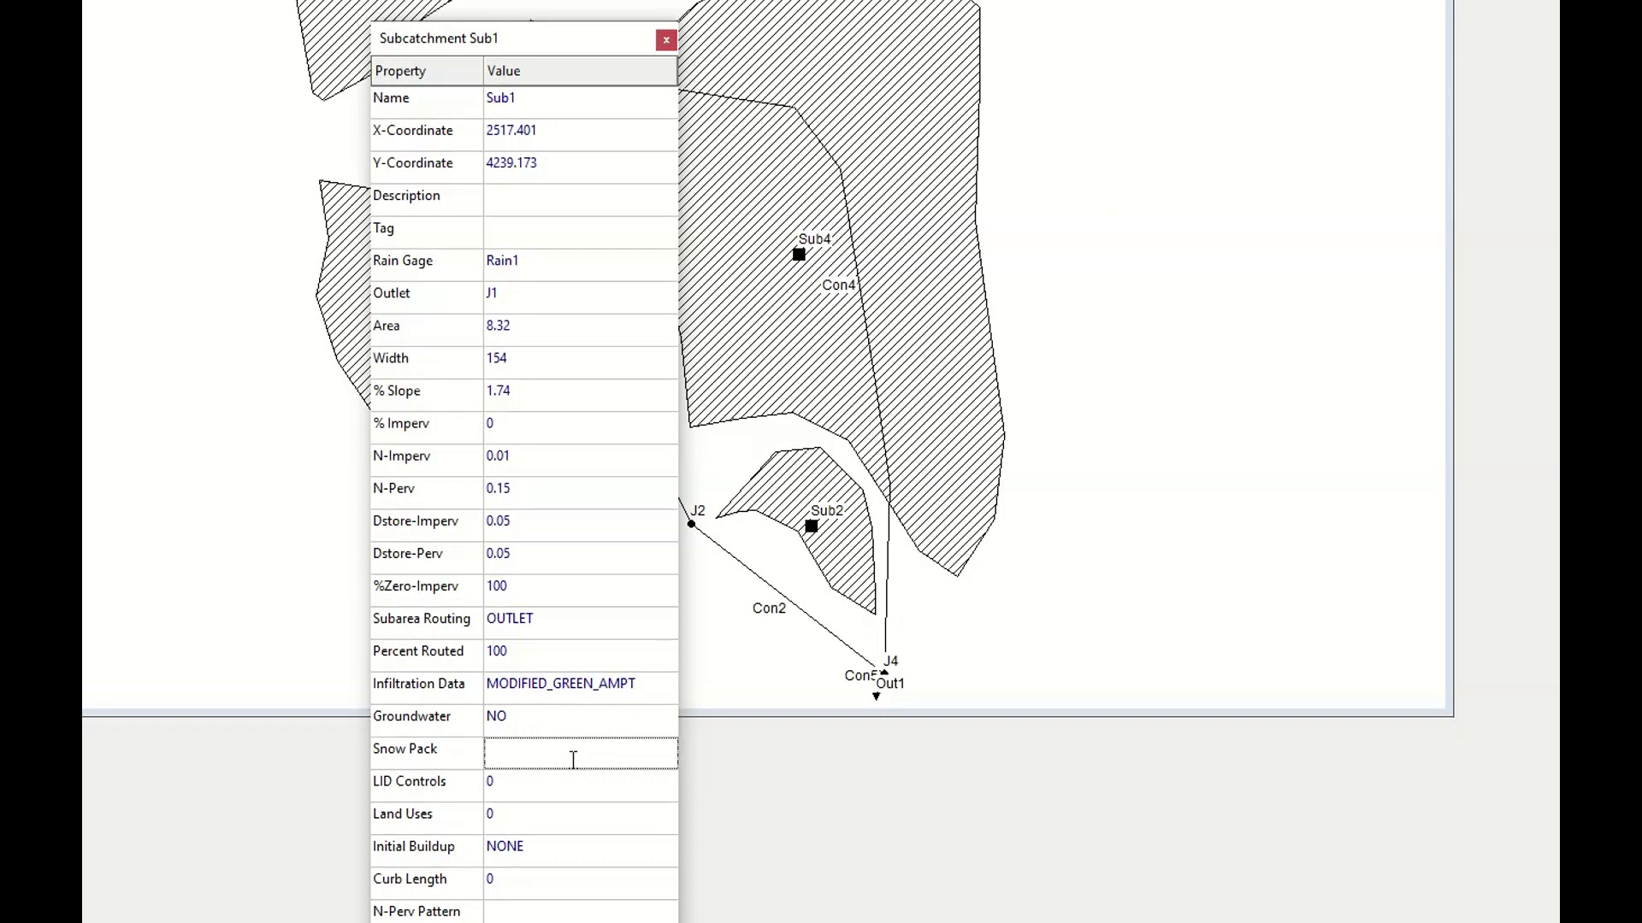
click(572, 782)
key(F1)
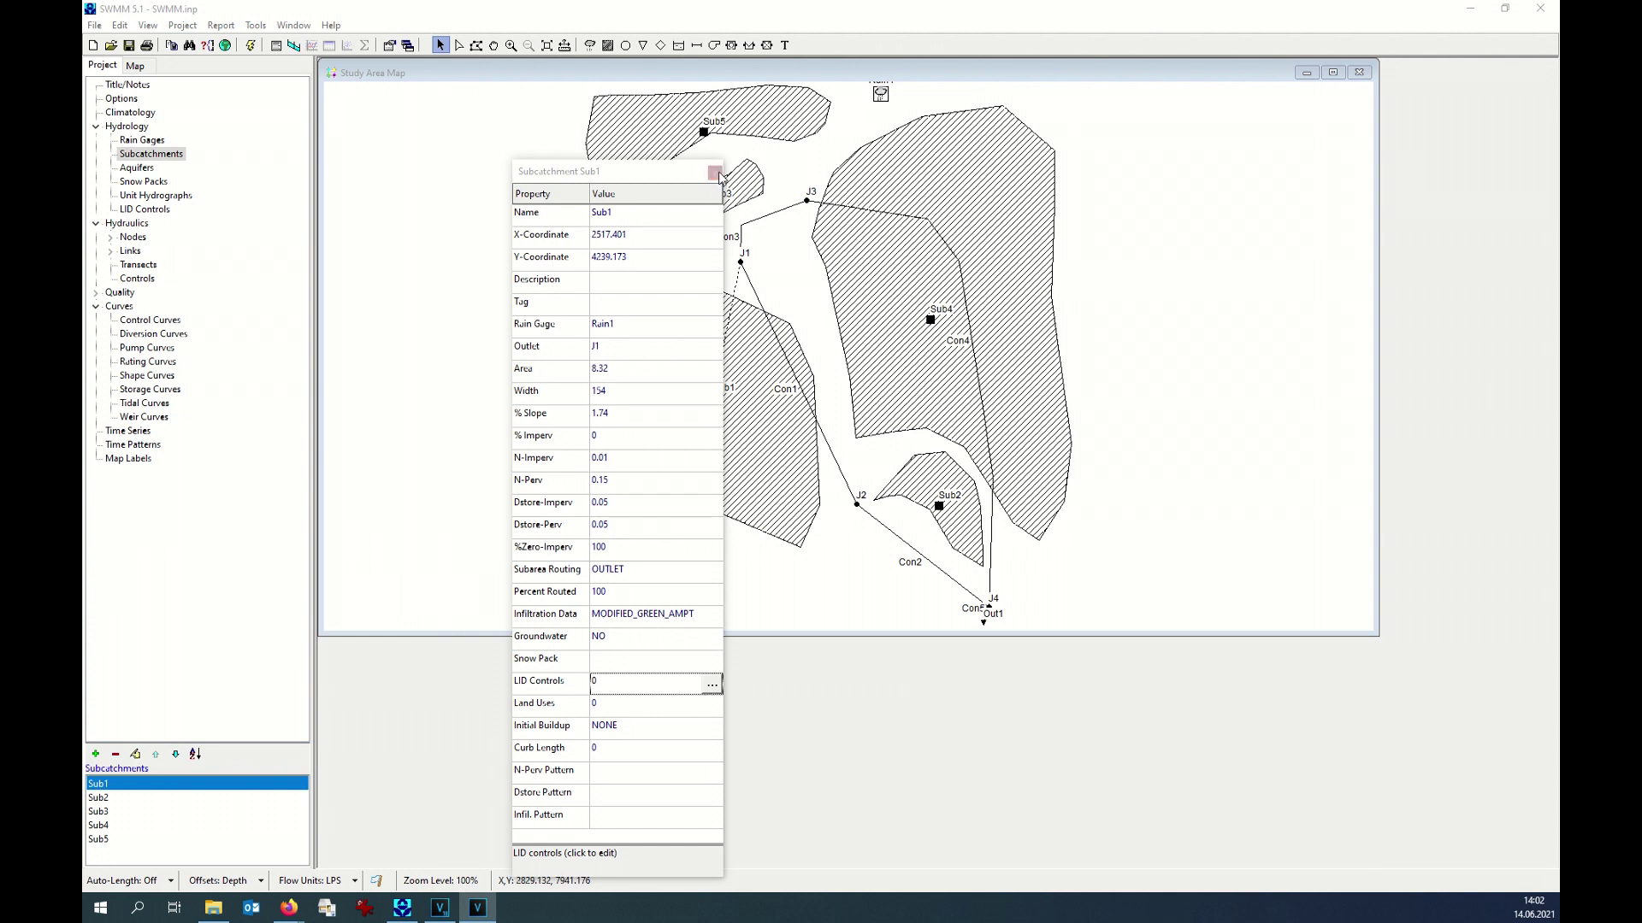
Close Sub1's properties, view LID Controls, then show the empty Quality > Land Uses list.
click(717, 173)
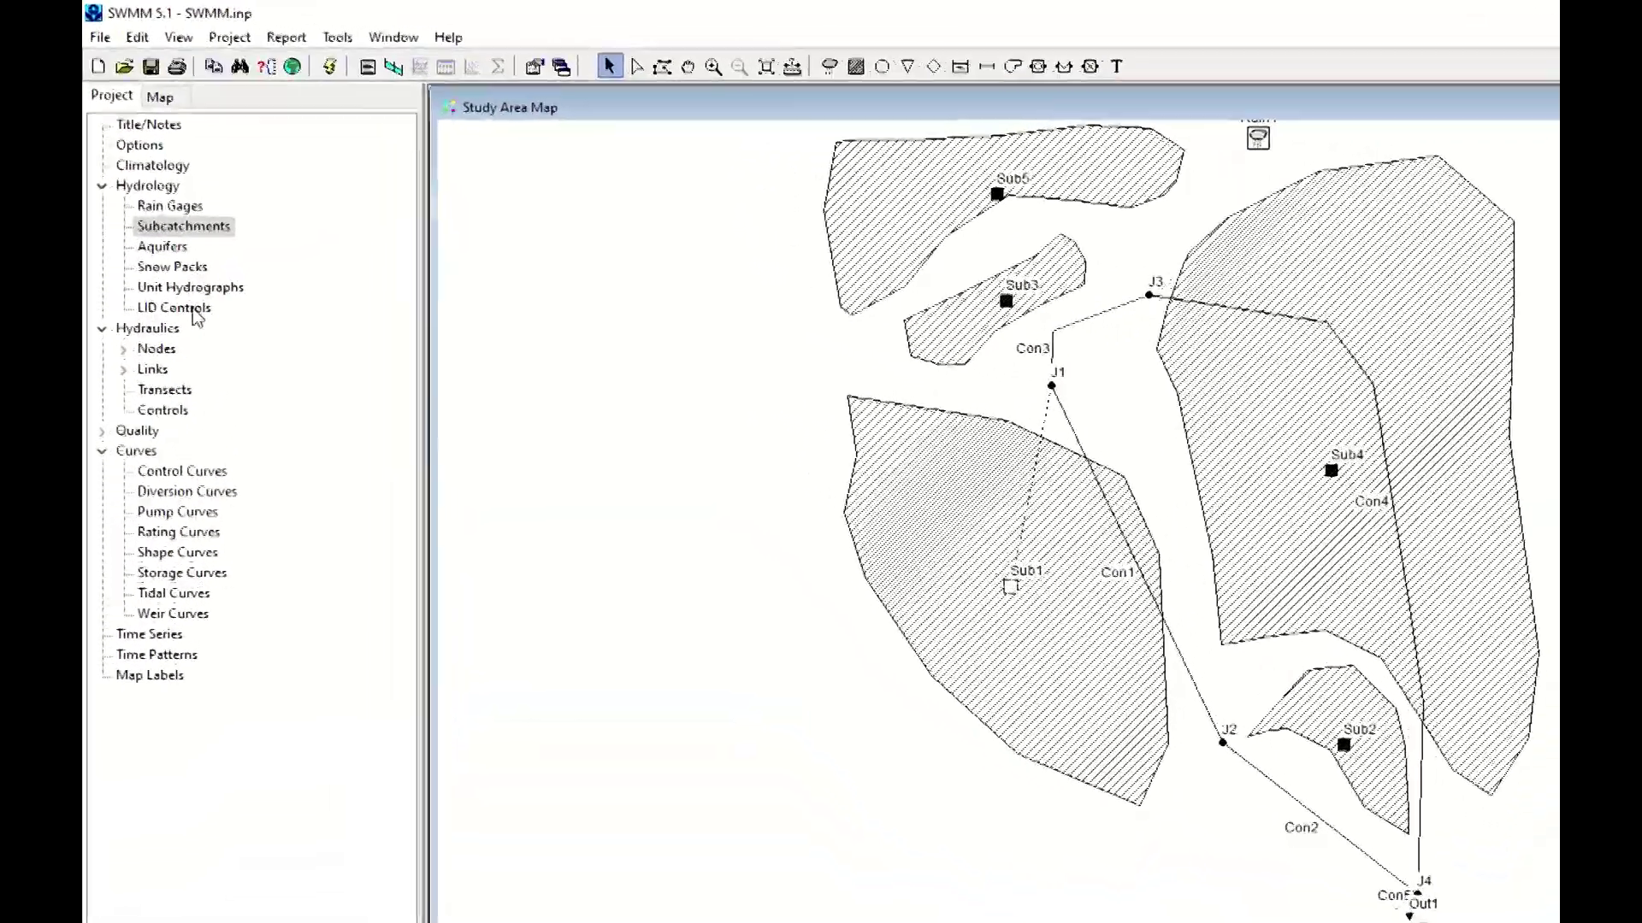
click(172, 249)
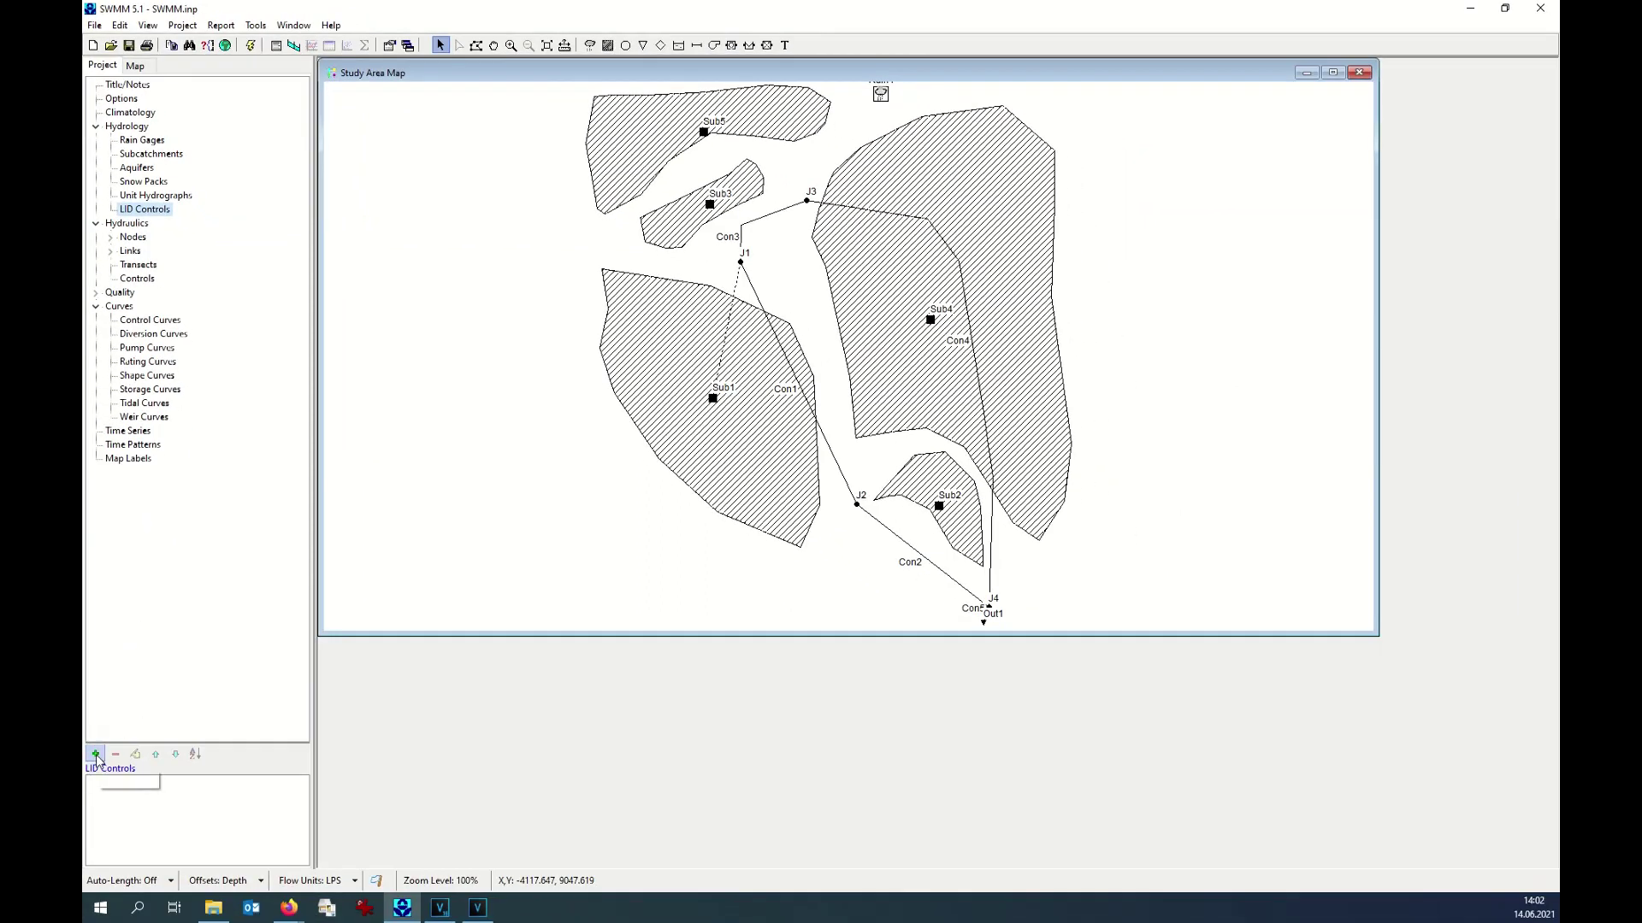
click(96, 754)
click(98, 295)
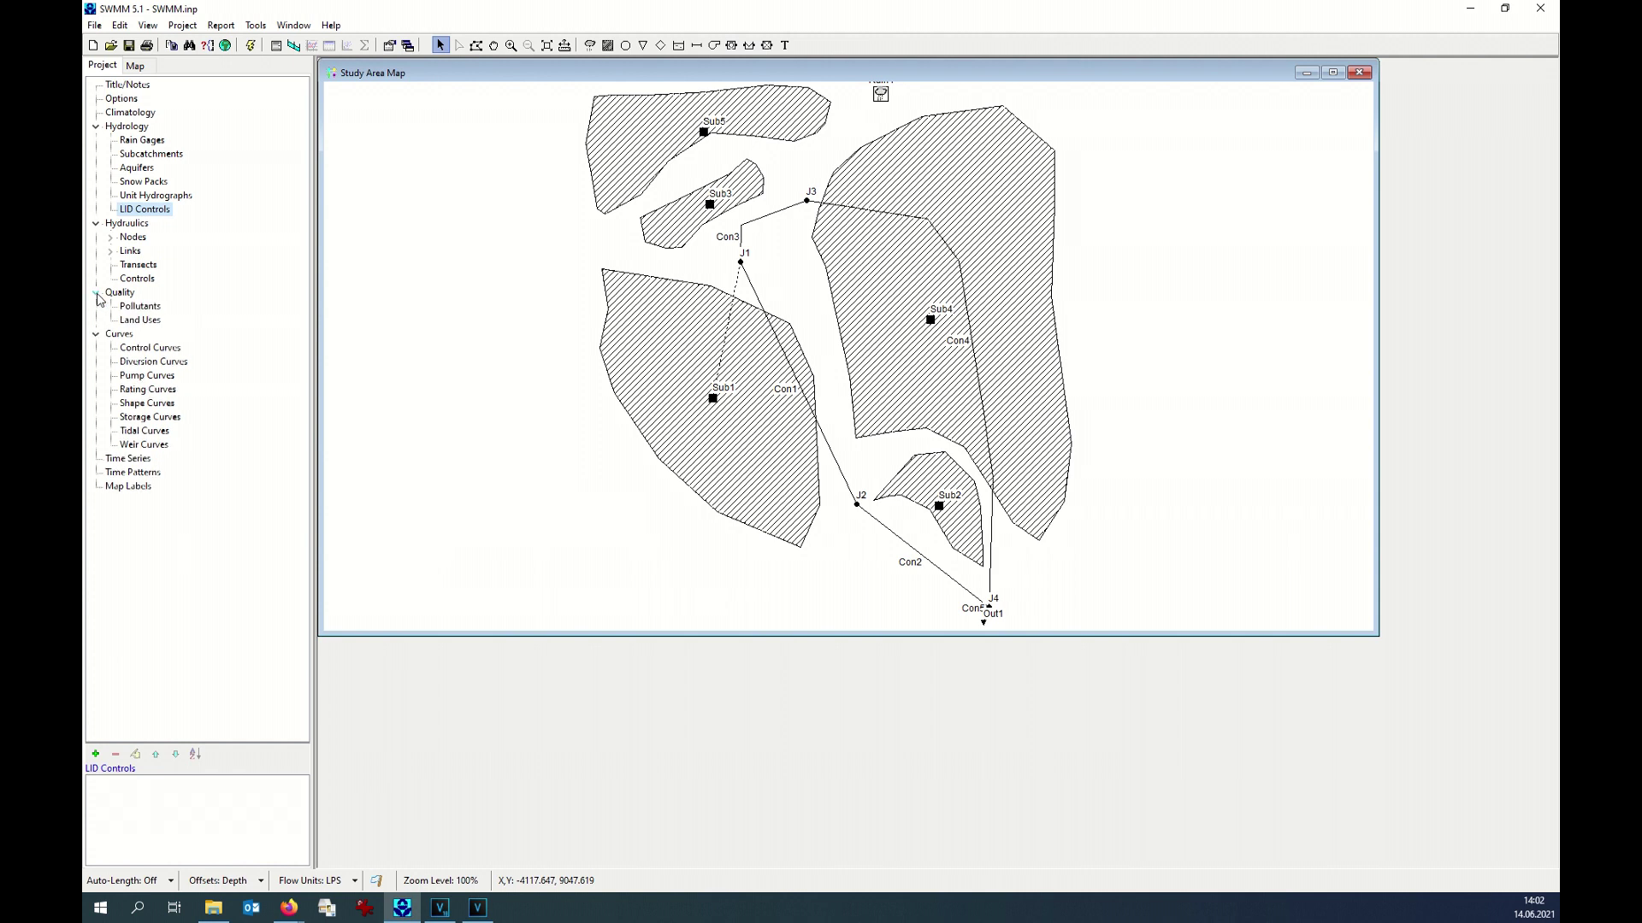
click(131, 322)
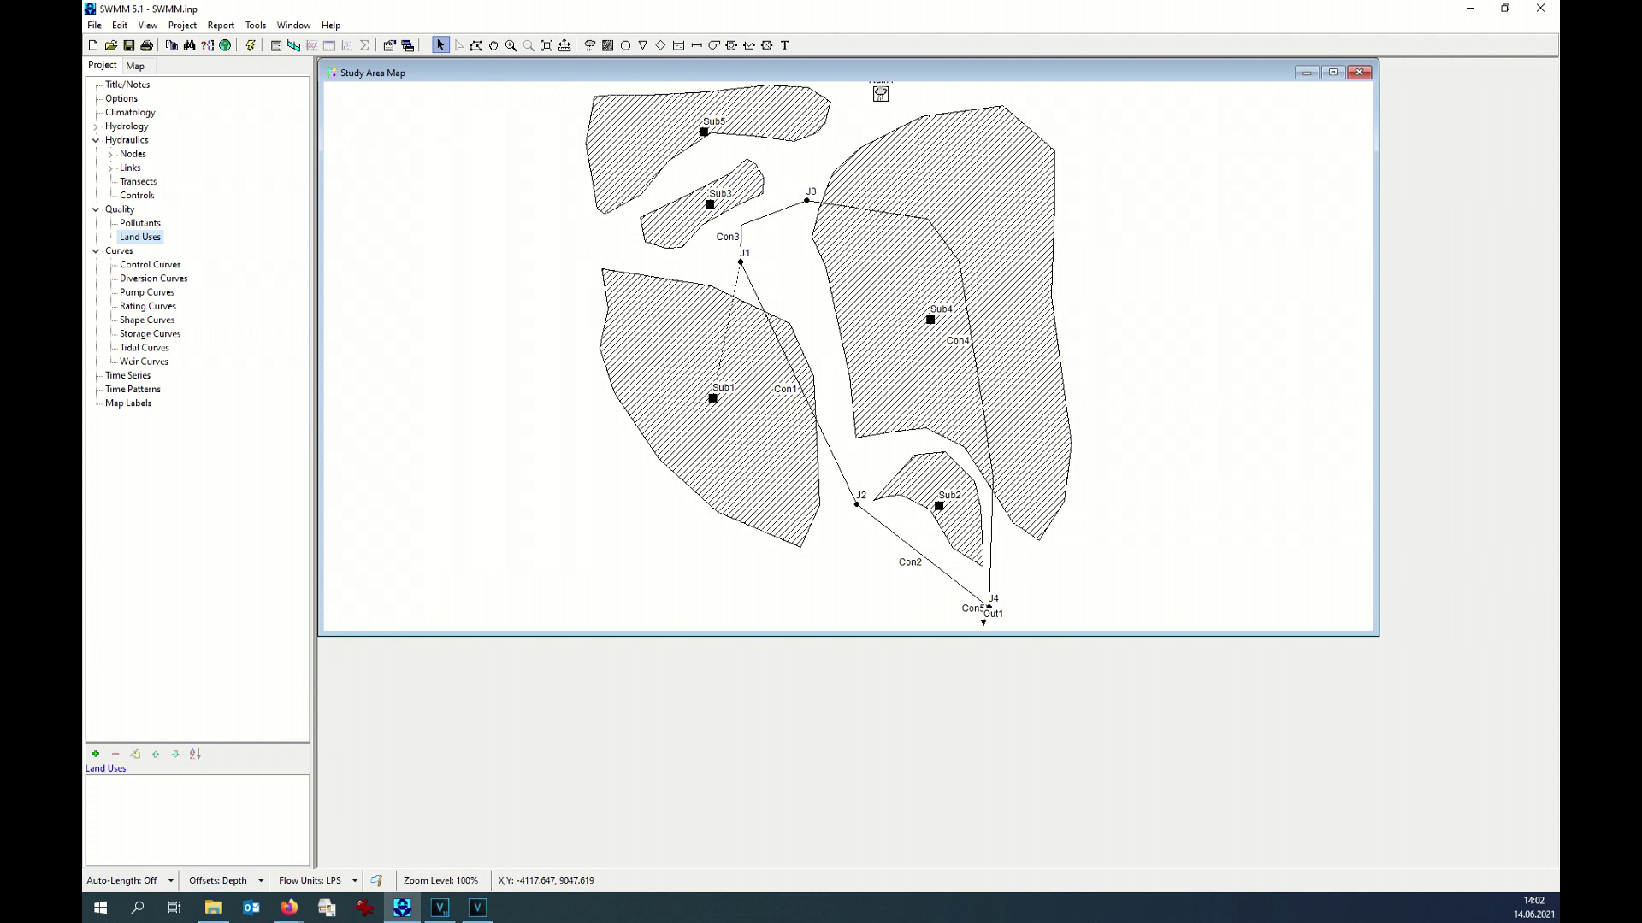
key(alt+Tab)
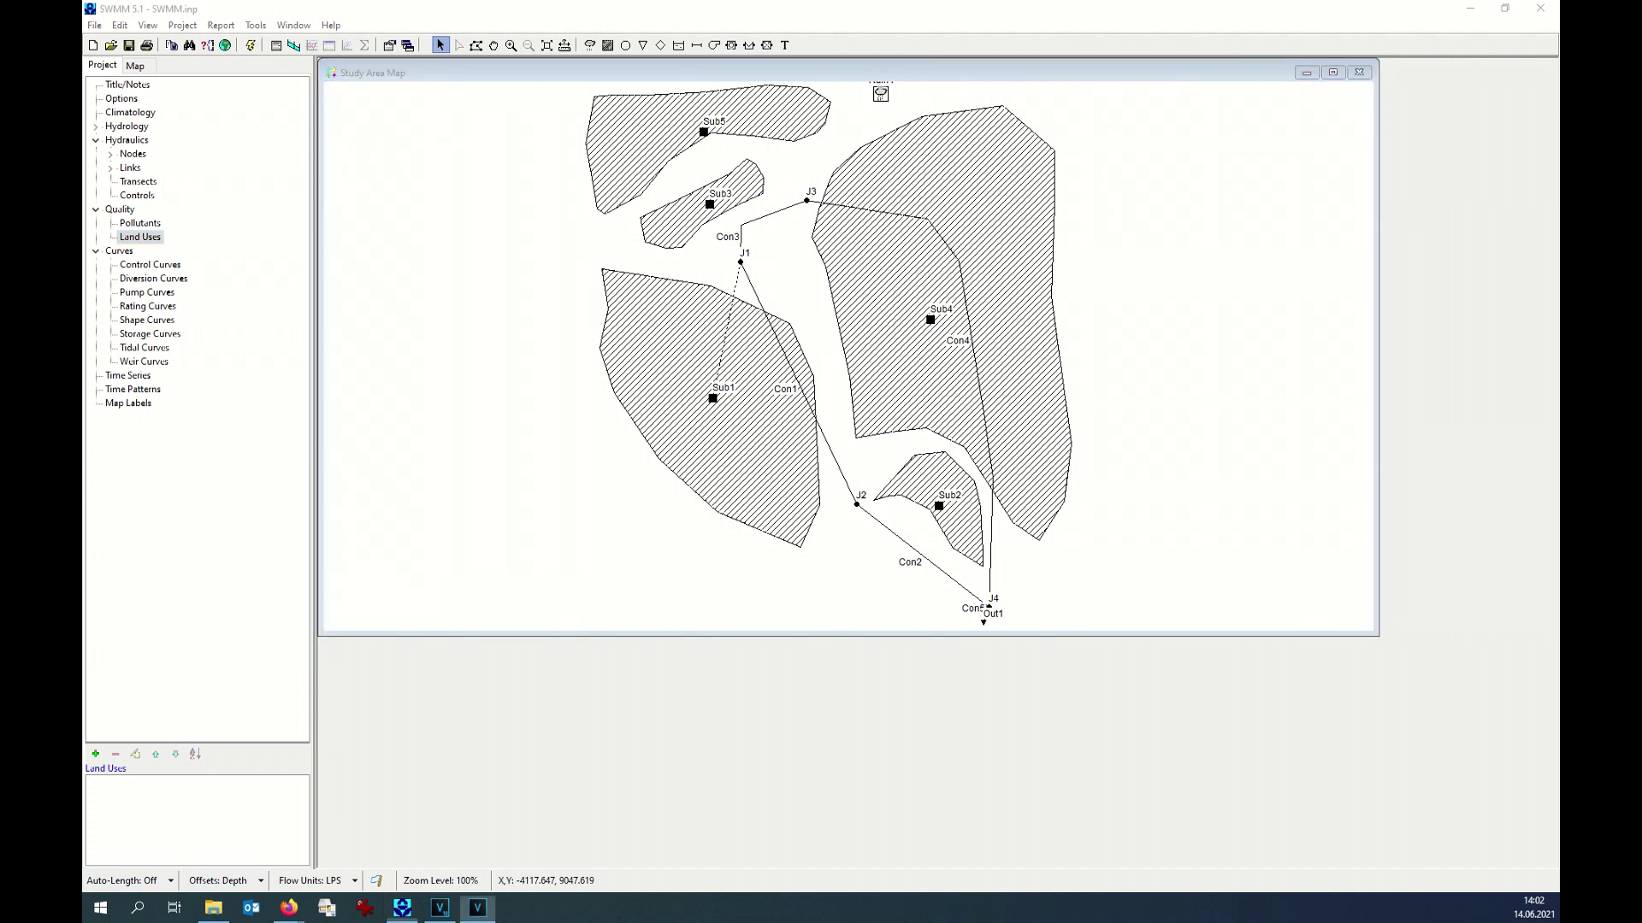